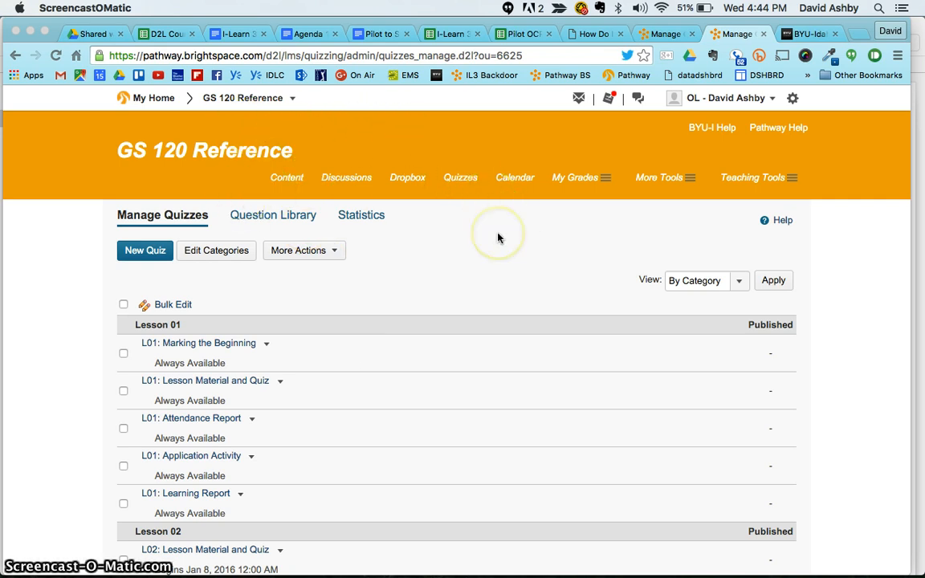
- Reload the course's Manage Quizzes list and scroll through it
left_click(469, 185)
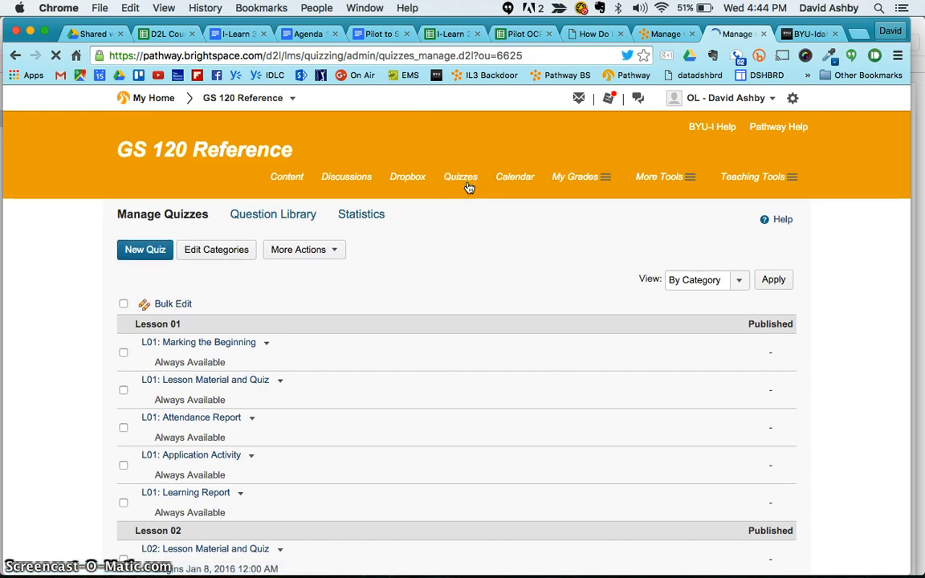
scroll(412, 273, "down", 3)
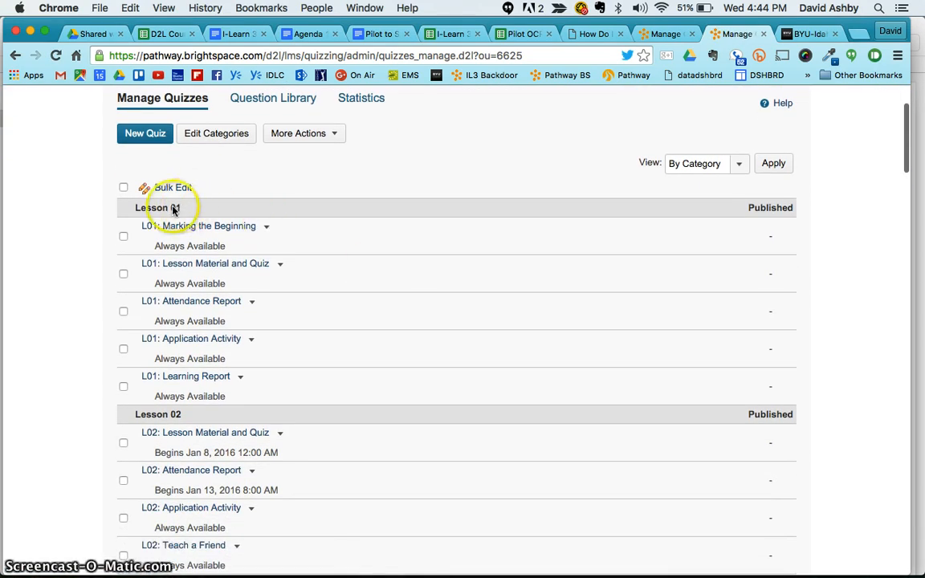
scroll(170, 211, "down", 3)
scroll(170, 210, "down", 15)
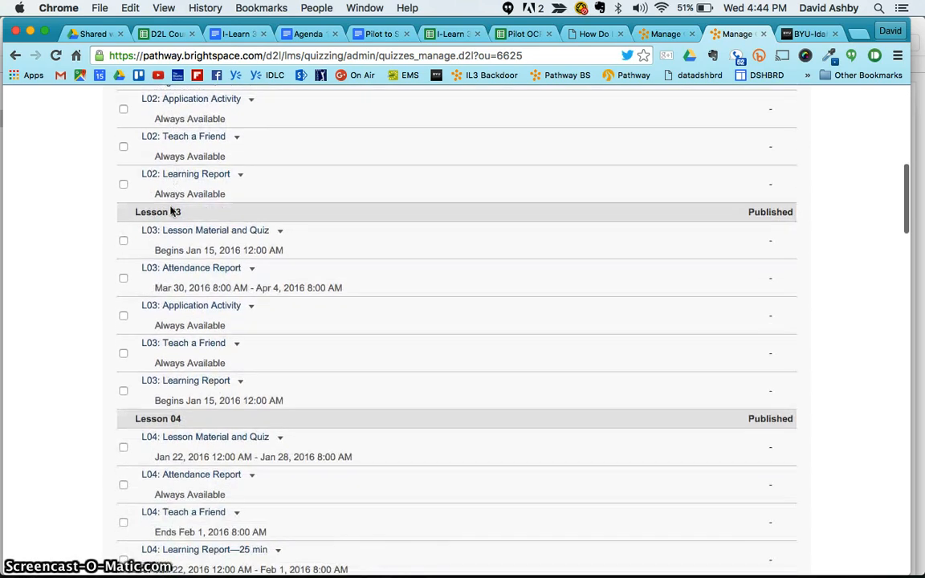
scroll(170, 210, "down", 20)
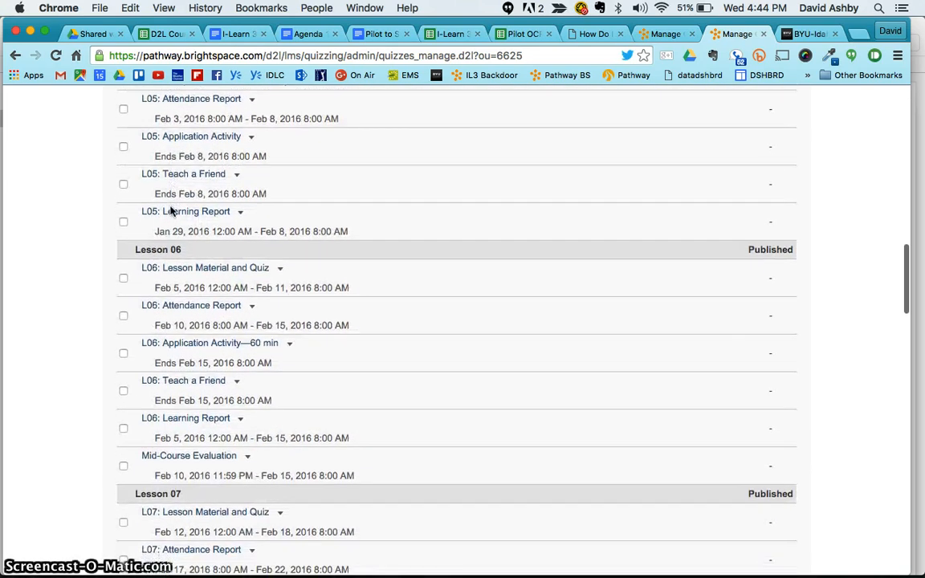
left_click(165, 243)
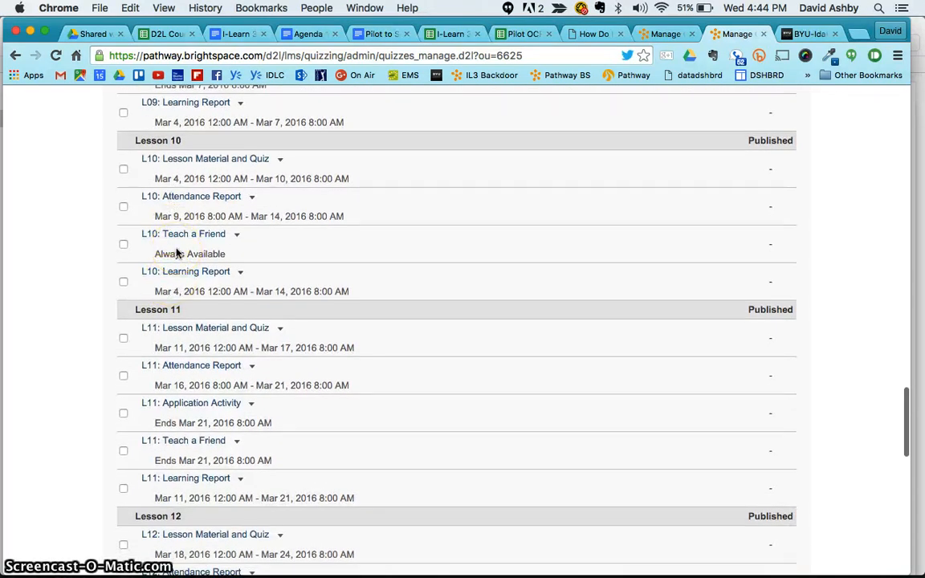
scroll(178, 252, "up", 11)
scroll(178, 251, "up", 20)
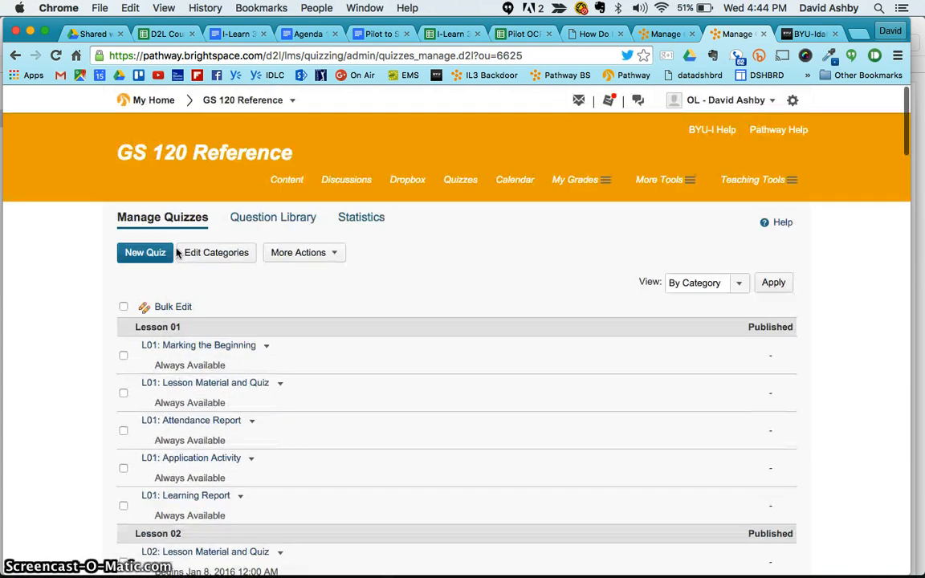
left_click(165, 301)
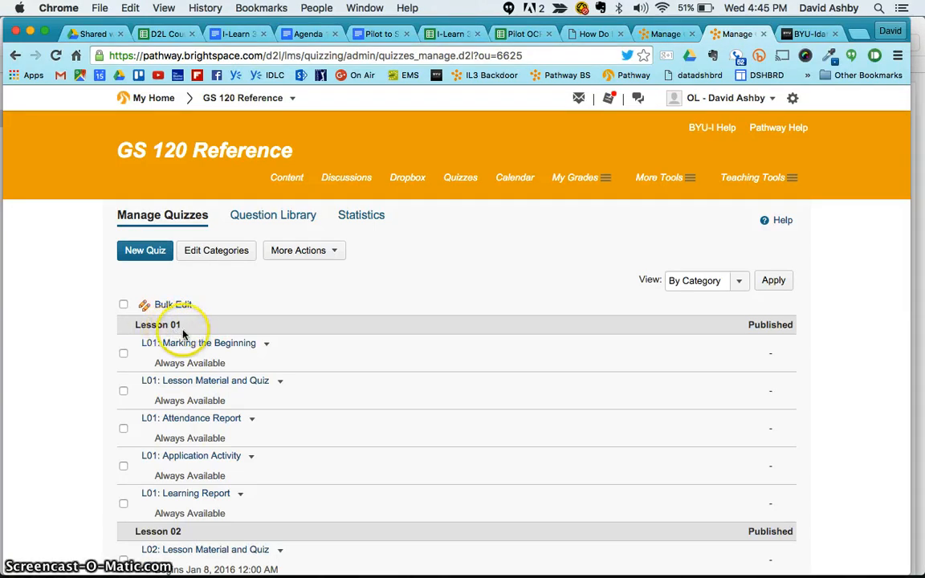
- Group the quiz list by availability and browse the regrouped quizzes
left_click(739, 284)
left_click(727, 267)
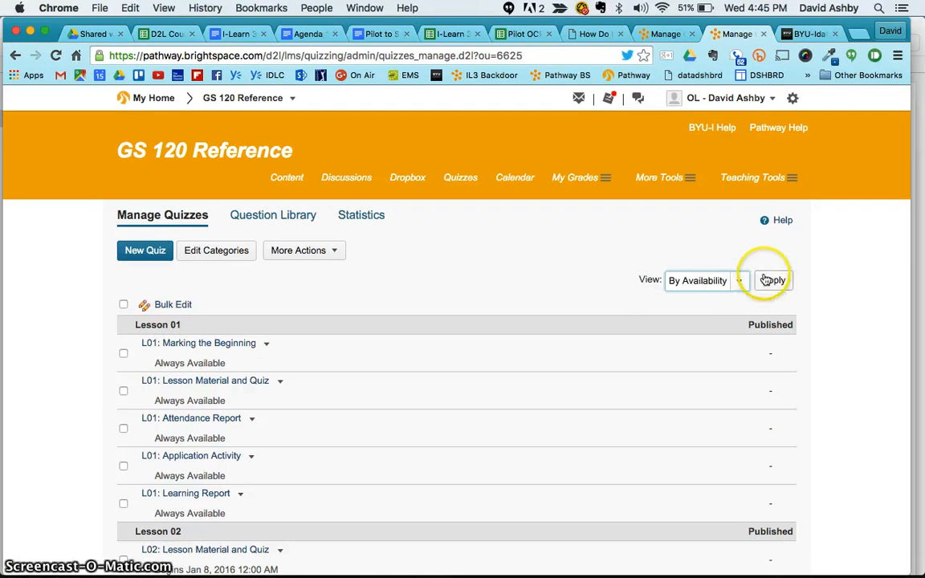
left_click(768, 280)
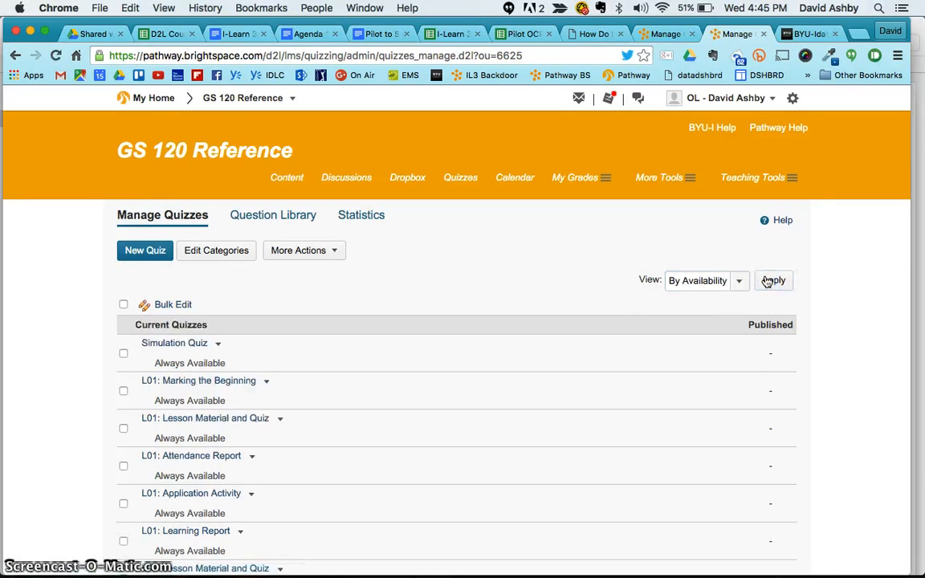
scroll(529, 376, "down", 5)
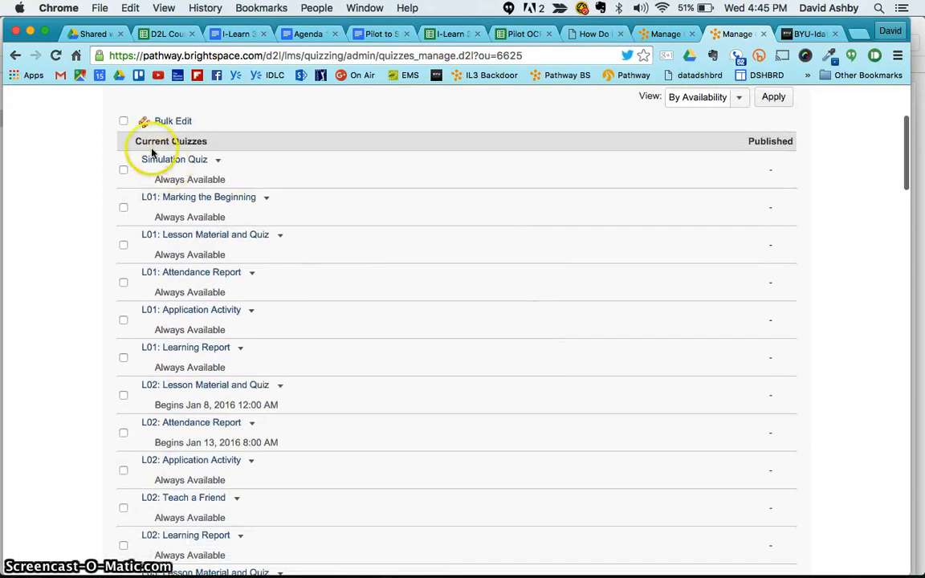
scroll(207, 148, "down", 10)
scroll(198, 156, "down", 15)
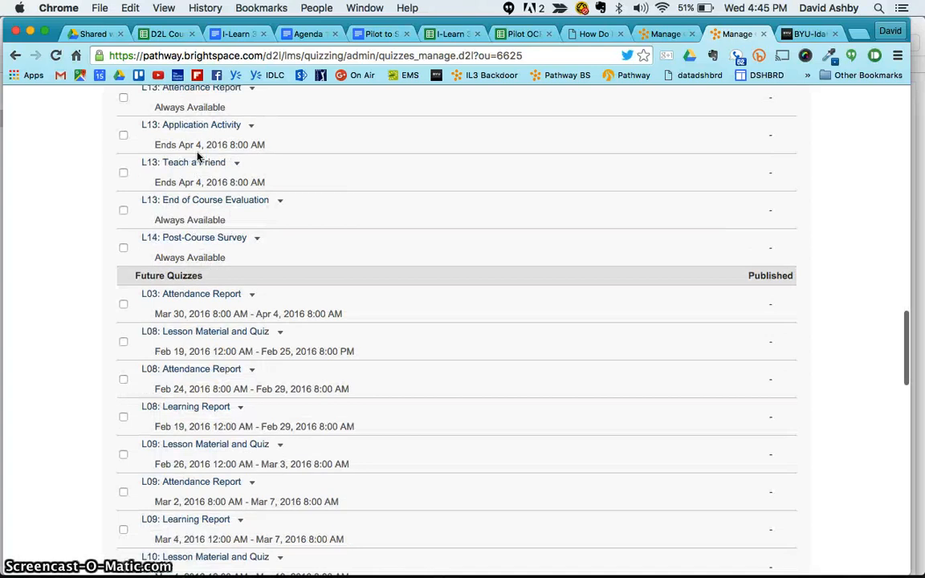
left_click(149, 243)
scroll(169, 234, "down", 15)
scroll(191, 251, "down", 7)
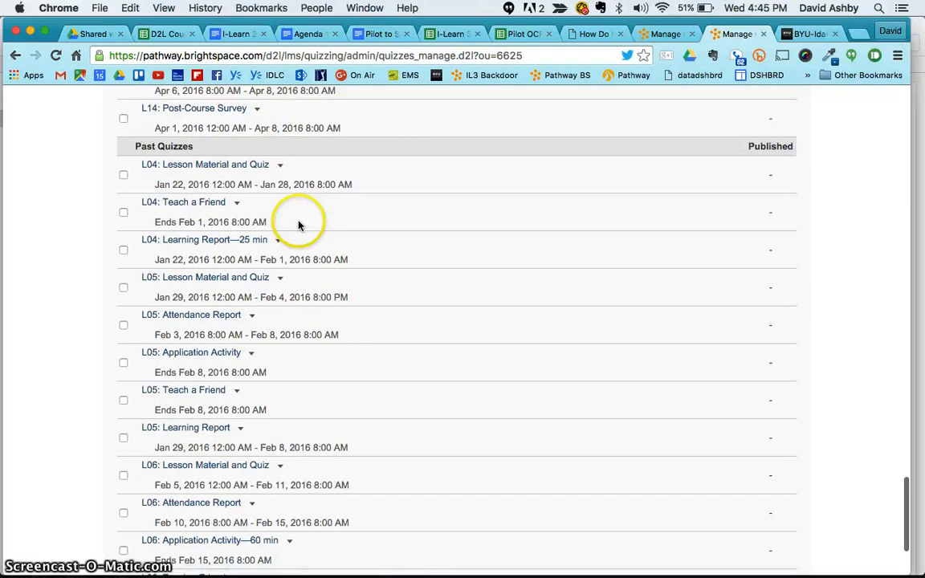
scroll(379, 367, "up", 20)
scroll(379, 367, "up", 20)
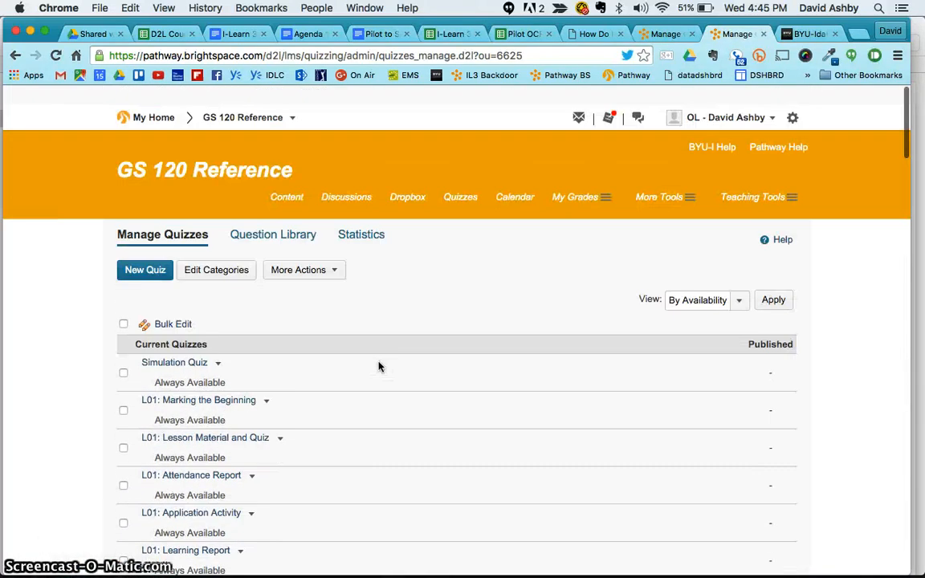
- Switch the quiz list grouping back to lesson category
left_click(735, 280)
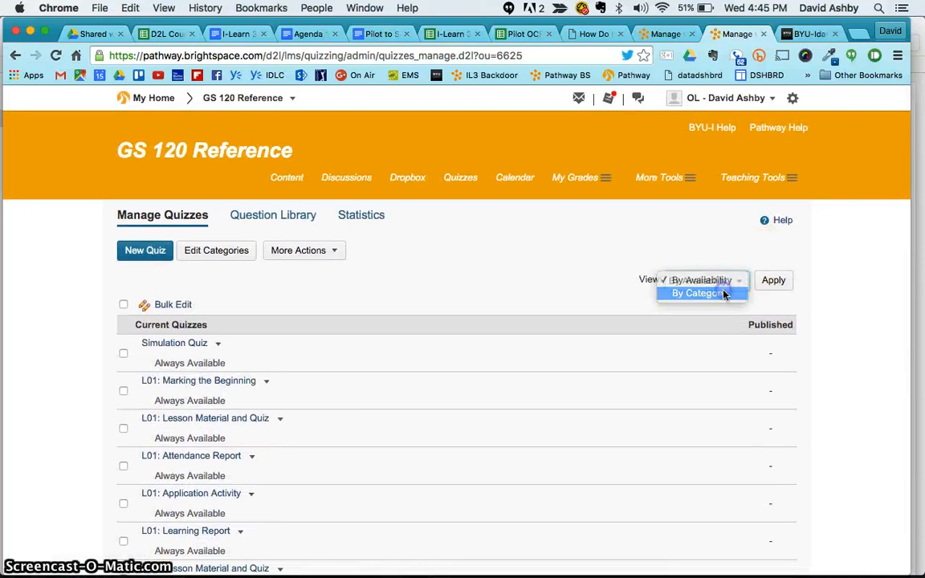
left_click(723, 293)
left_click(777, 283)
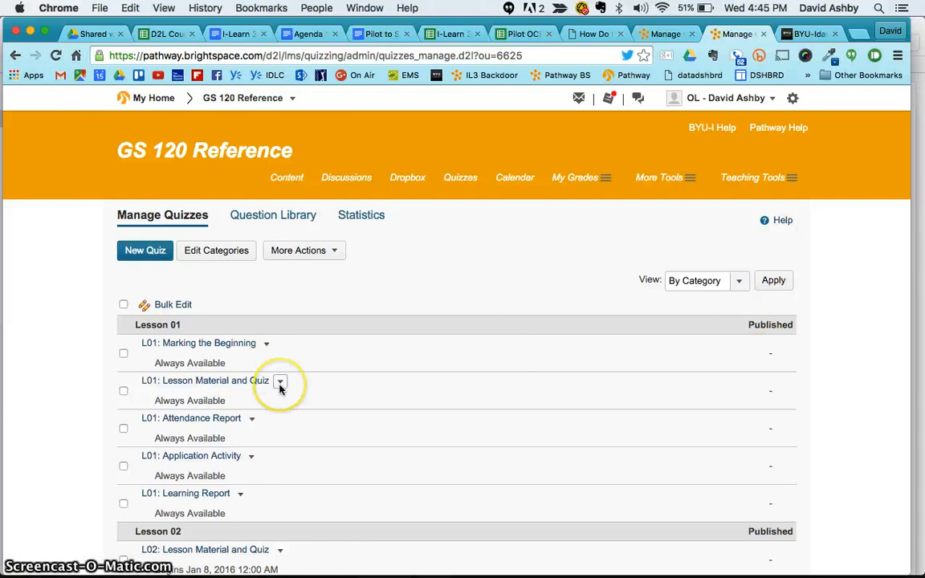
scroll(280, 387, "down", 1)
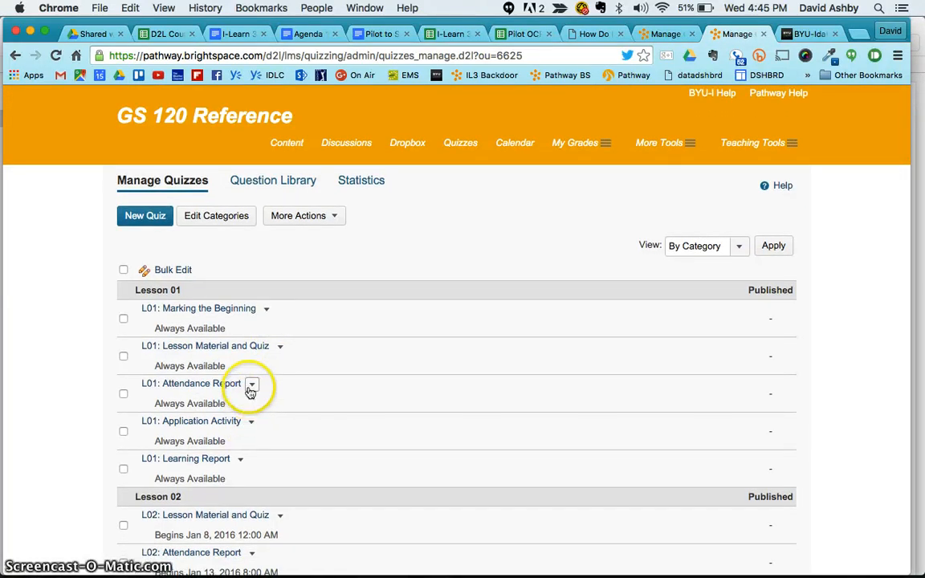
- Open L01: Lesson Material and Quiz for editing and scroll through its Properties
left_click(280, 350)
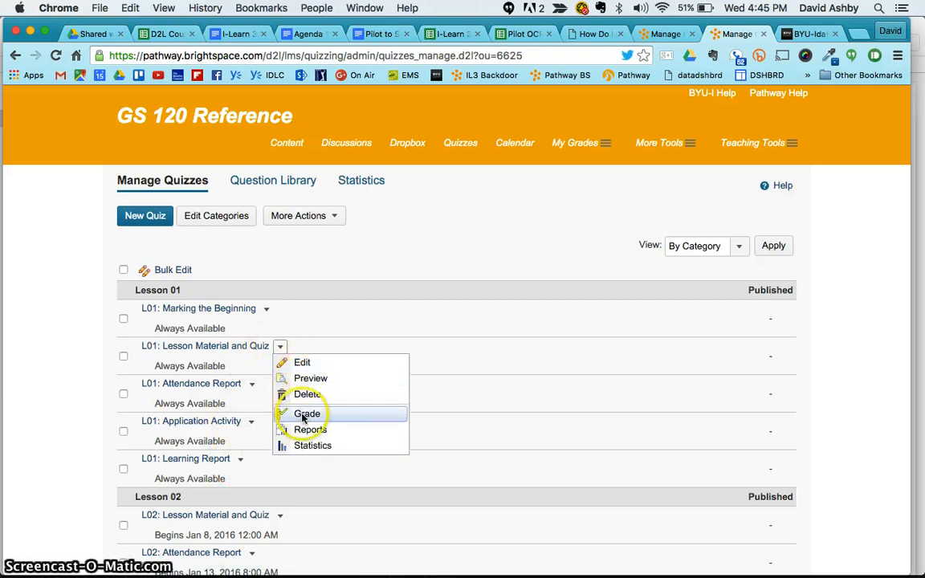
left_click(305, 363)
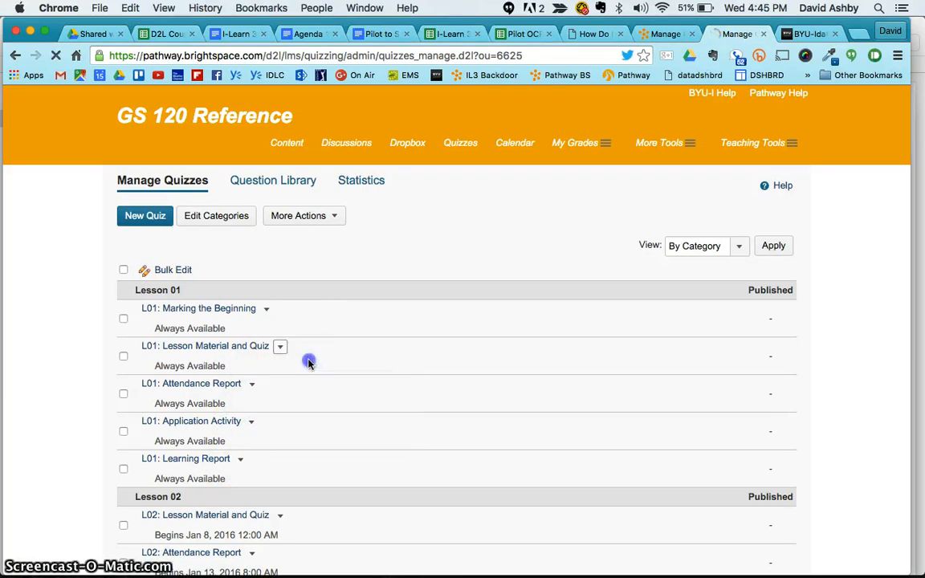
left_click(357, 367)
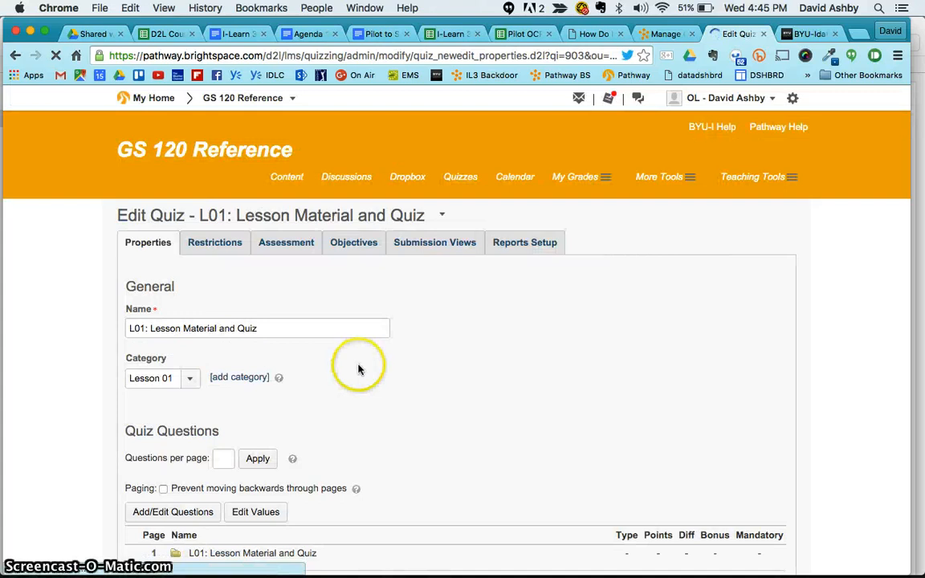
scroll(359, 369, "down", 5)
scroll(359, 370, "down", 3)
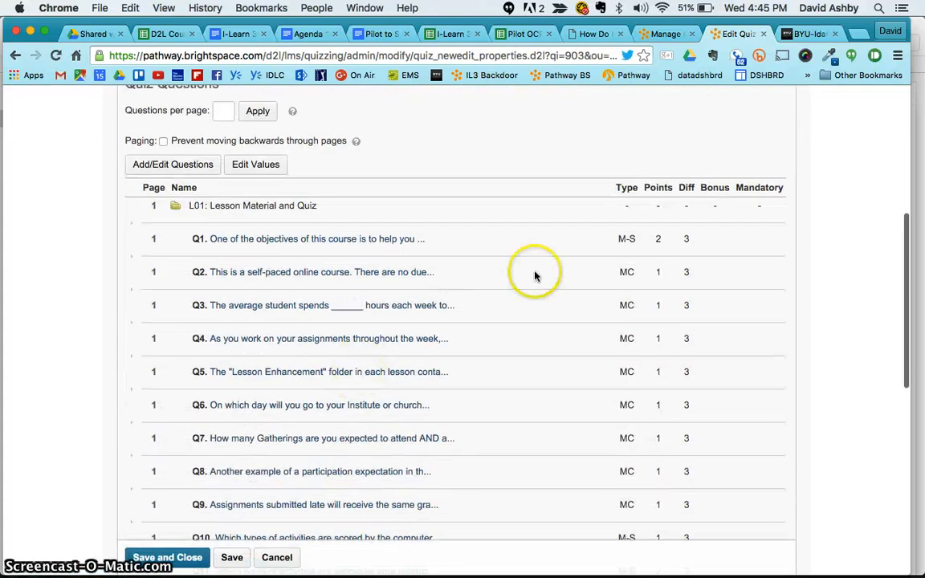
scroll(625, 417, "down", 6)
scroll(624, 432, "down", 7)
- Bring up the Assessment settings of L01: Lesson Material and Quiz
left_click(630, 267)
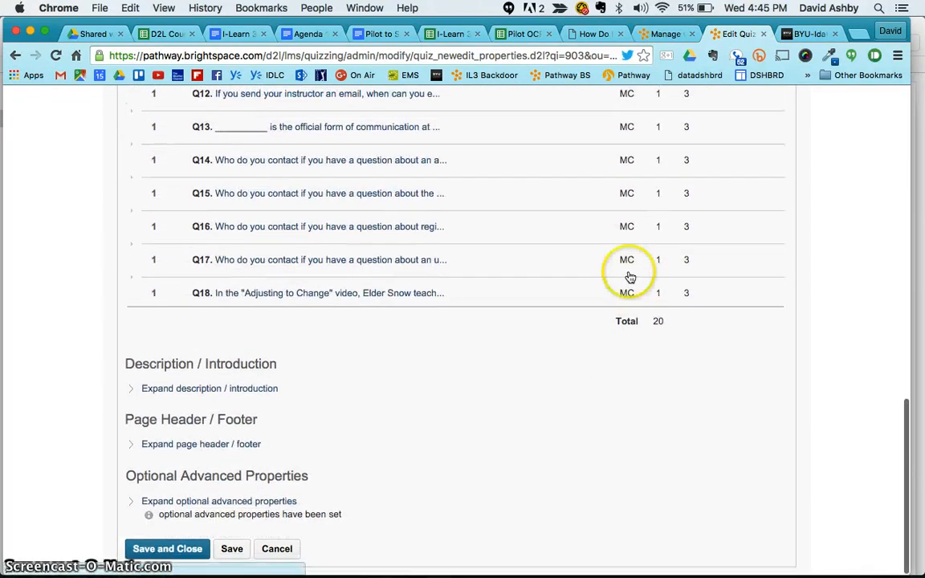
scroll(631, 250, "up", 14)
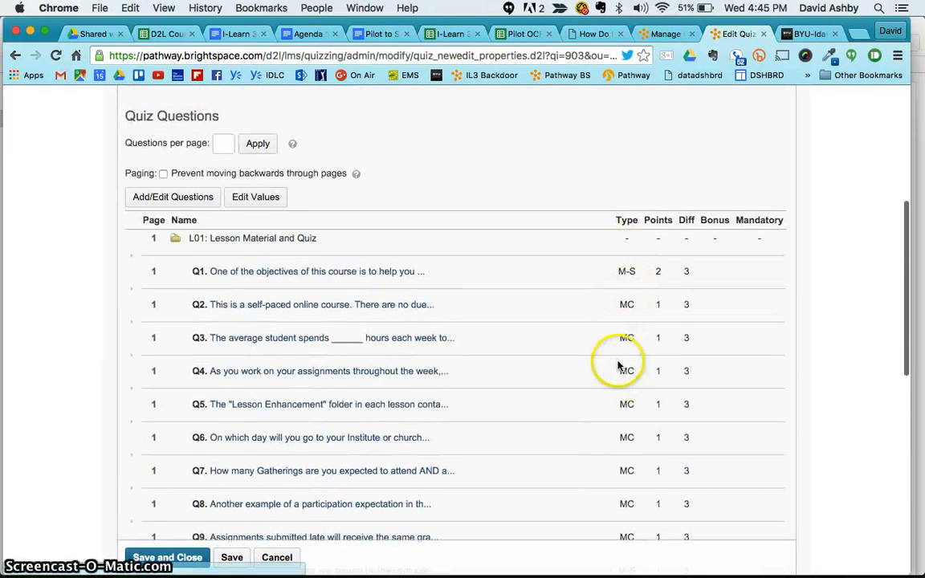
scroll(607, 326, "up", 7)
scroll(615, 332, "up", 1)
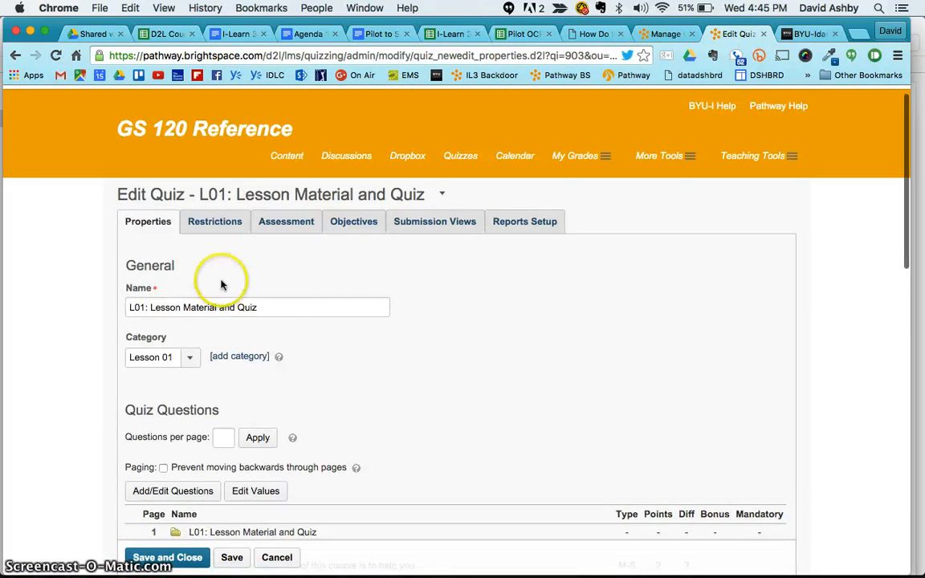
left_click(291, 225)
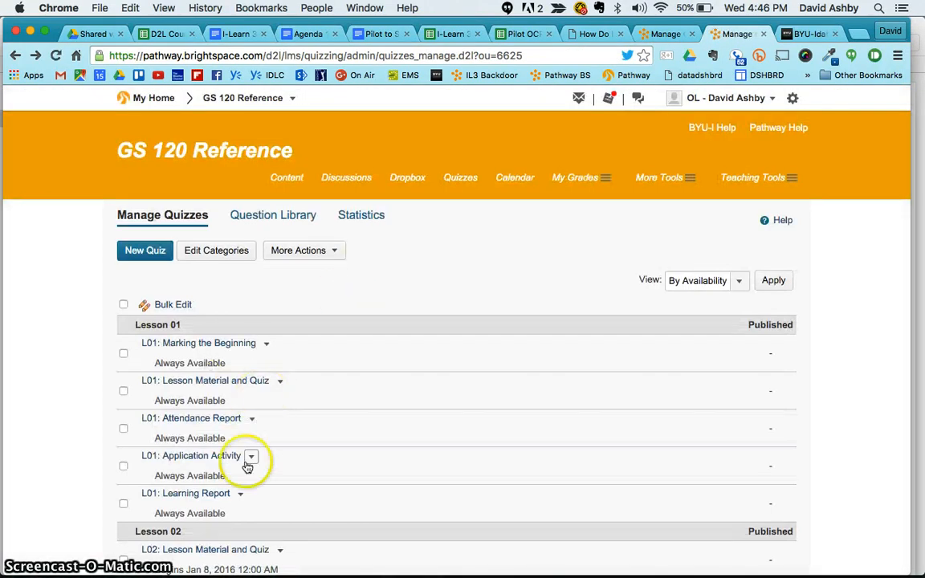
- Edit L02: Teach a Friend, glance at its Properties, and view its Assessment grading settings
scroll(247, 468, "down", 3)
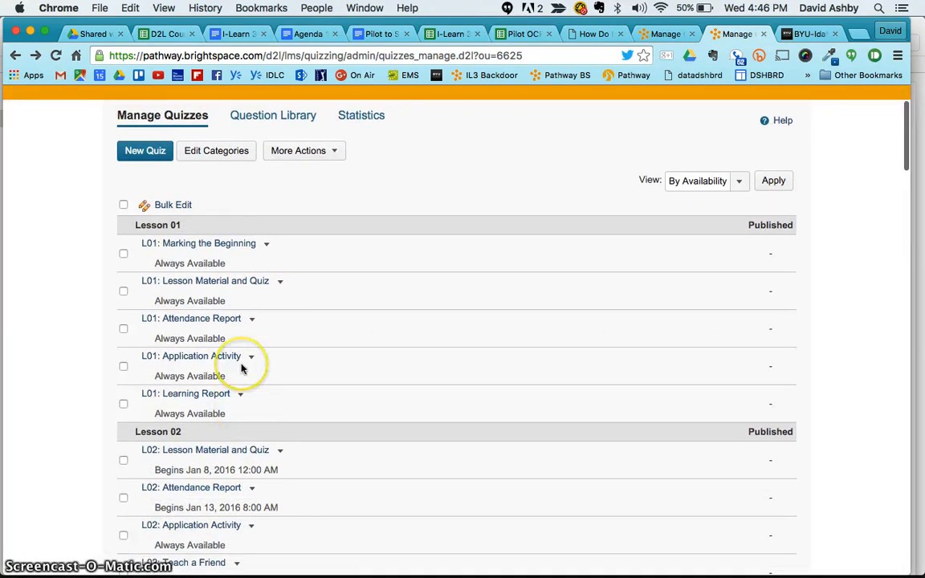
scroll(243, 369, "down", 5)
scroll(244, 368, "down", 1)
left_click(237, 283)
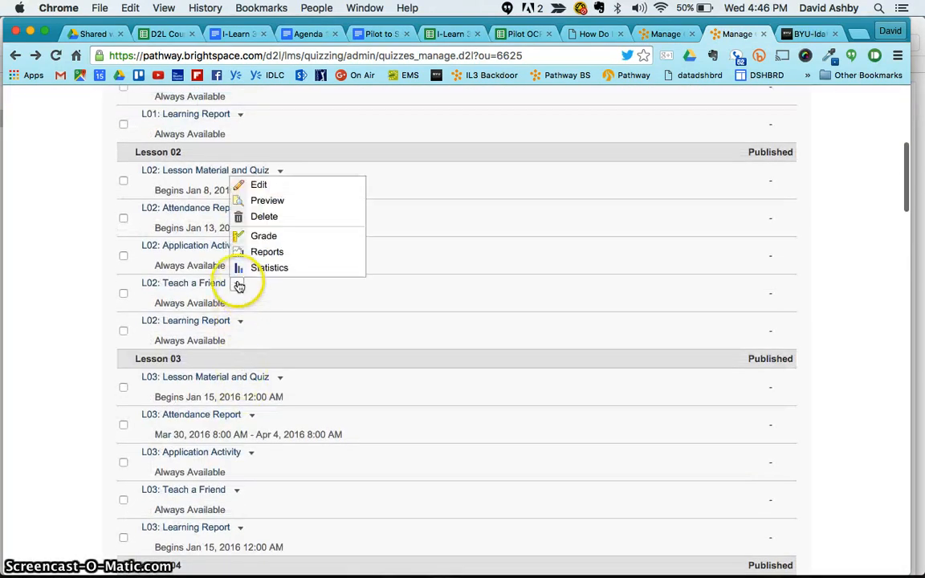
left_click(265, 186)
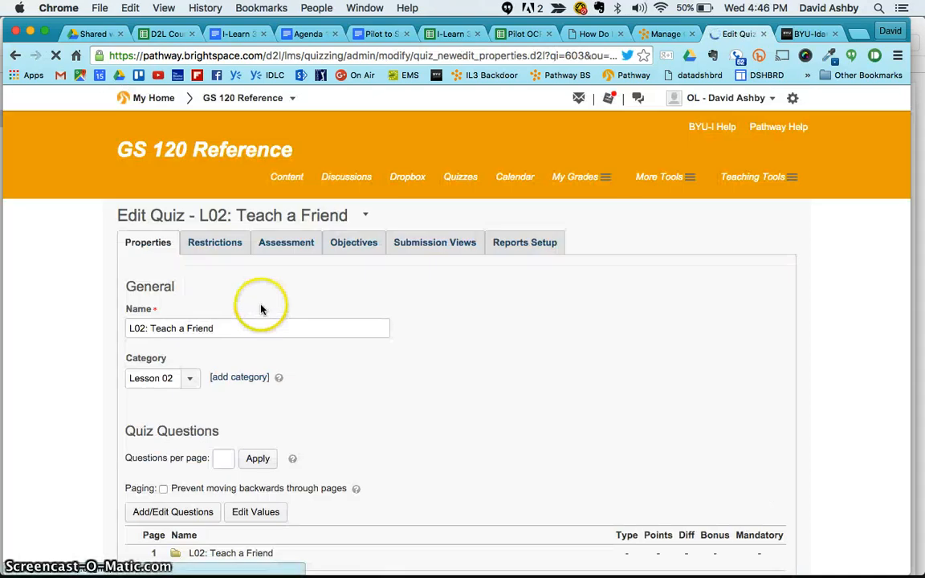
left_click(153, 244)
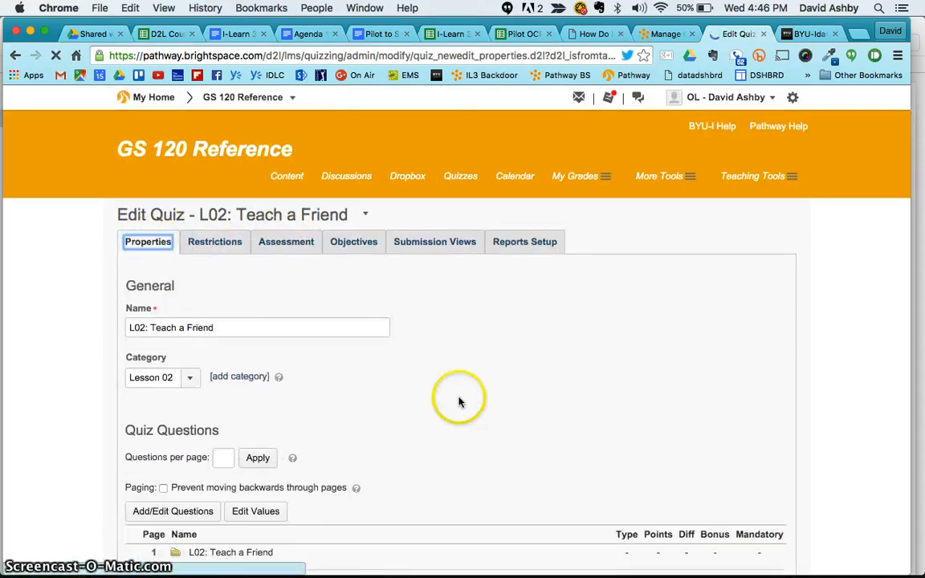
scroll(459, 402, "down", 5)
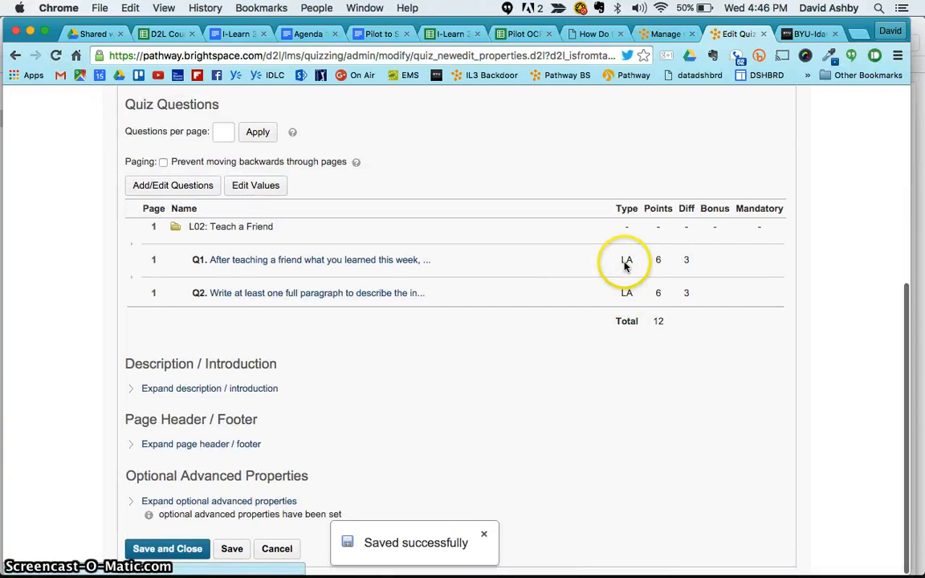
scroll(557, 304, "up", 5)
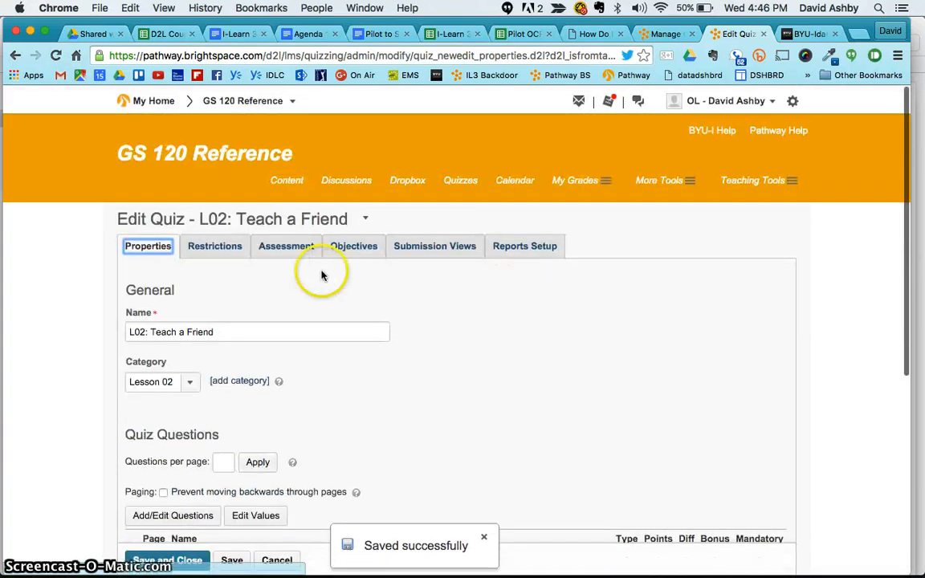
left_click(285, 244)
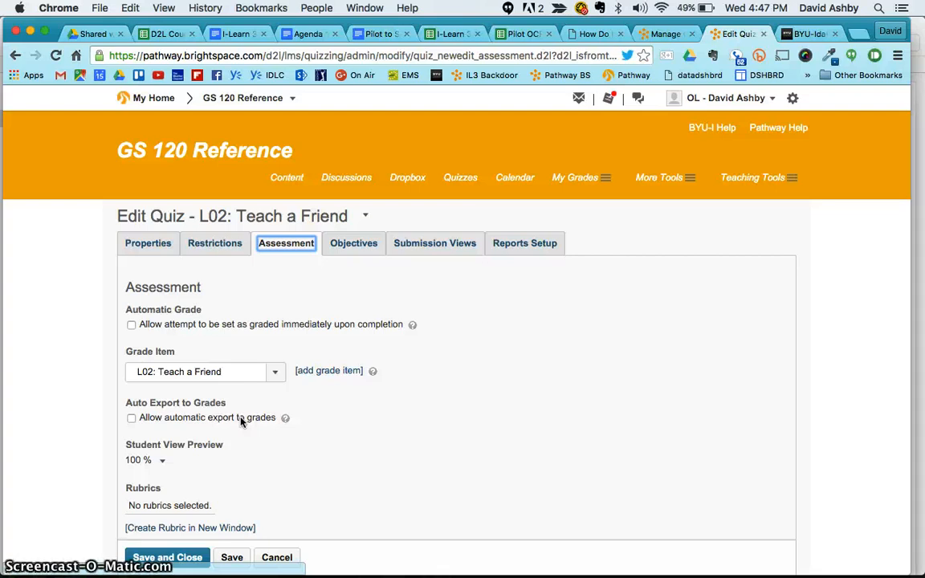
- Show the L02: Teach a Friend Submission Views with answers released immediately
left_click(189, 371)
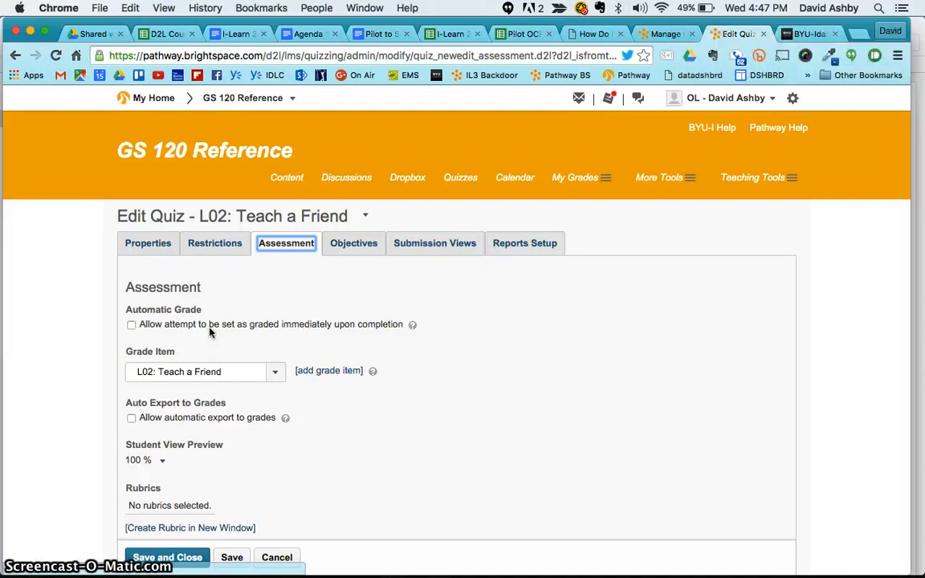
left_click(437, 243)
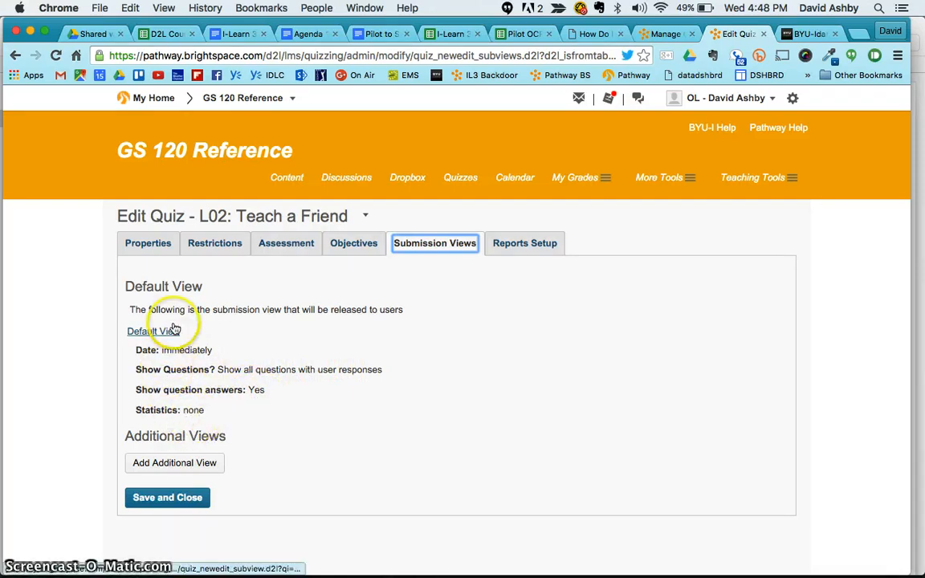
- Save L02, then view L01's Submission Views, including answers hidden until Jan 11, 2016 8:00 AM
left_click(186, 498)
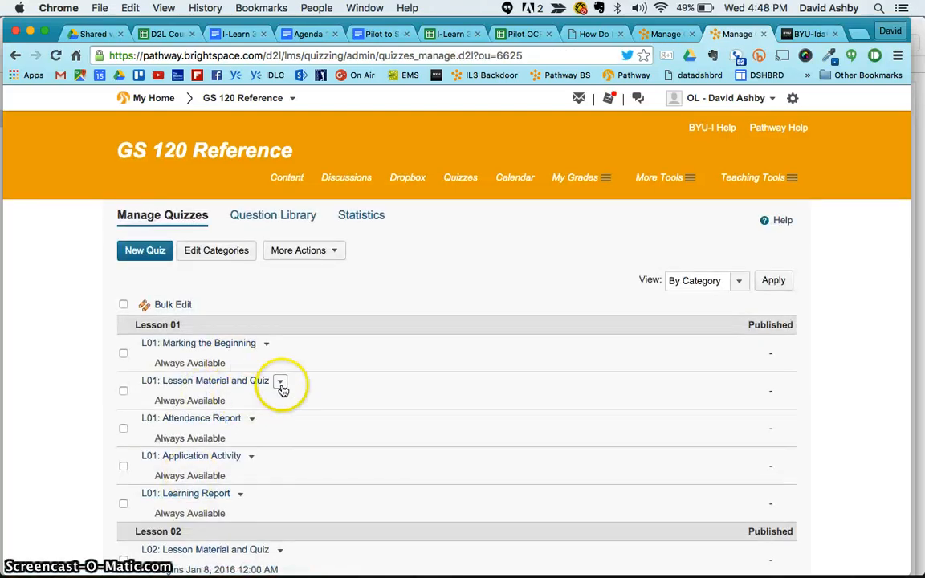
left_click(281, 383)
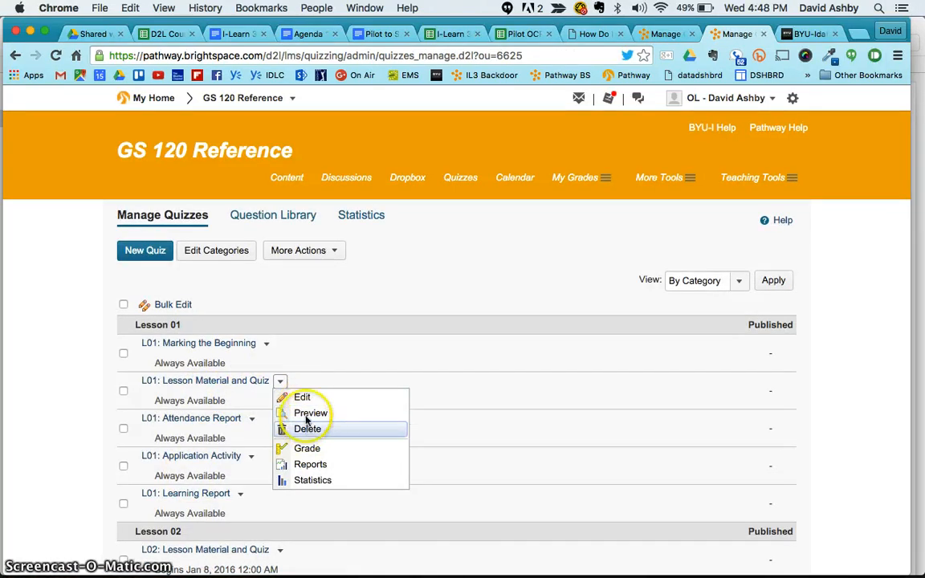
left_click(301, 398)
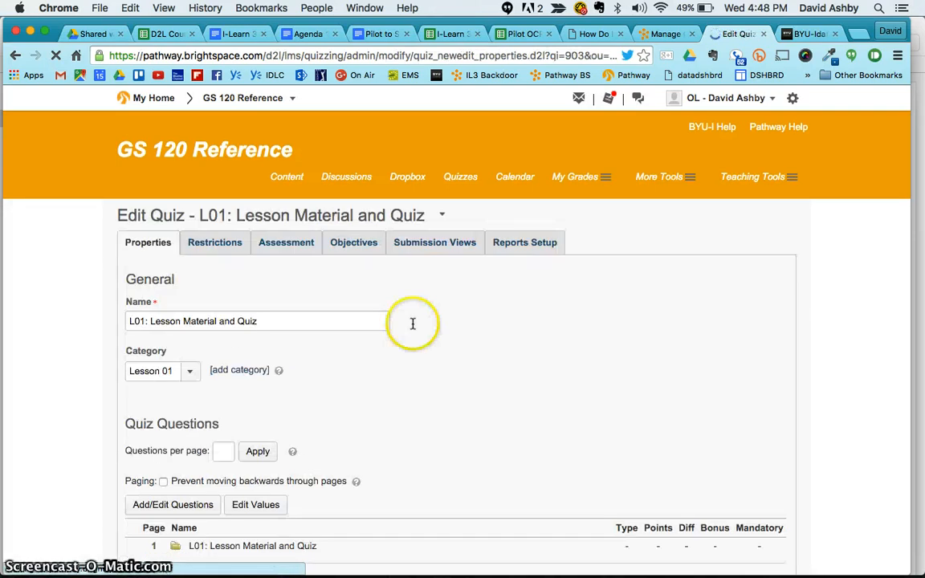
left_click(438, 244)
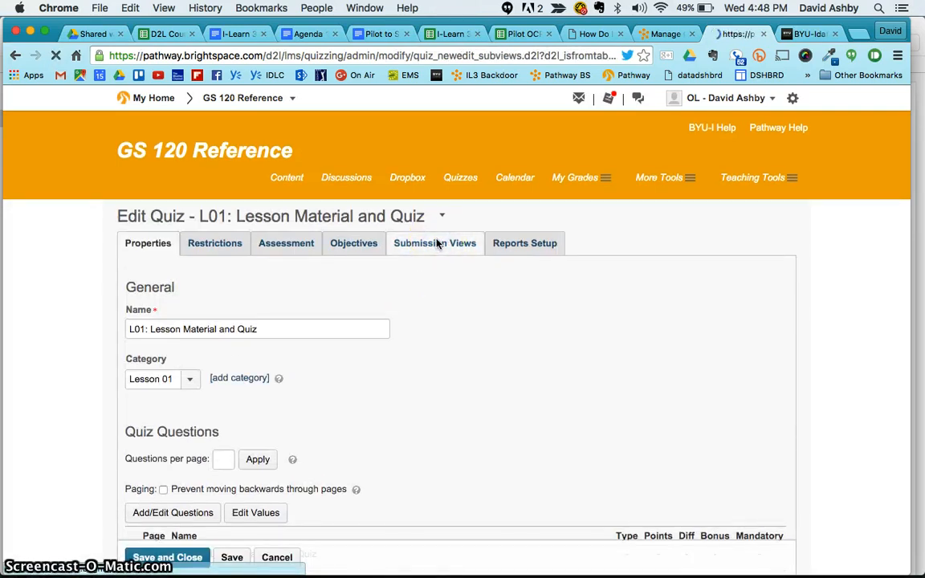
scroll(337, 408, "down", 2)
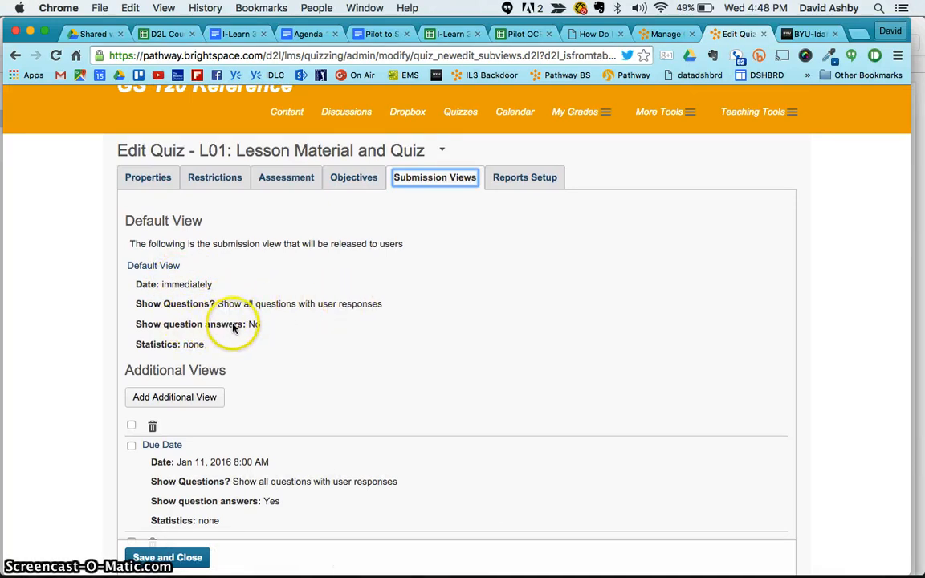
scroll(236, 370, "down", 2)
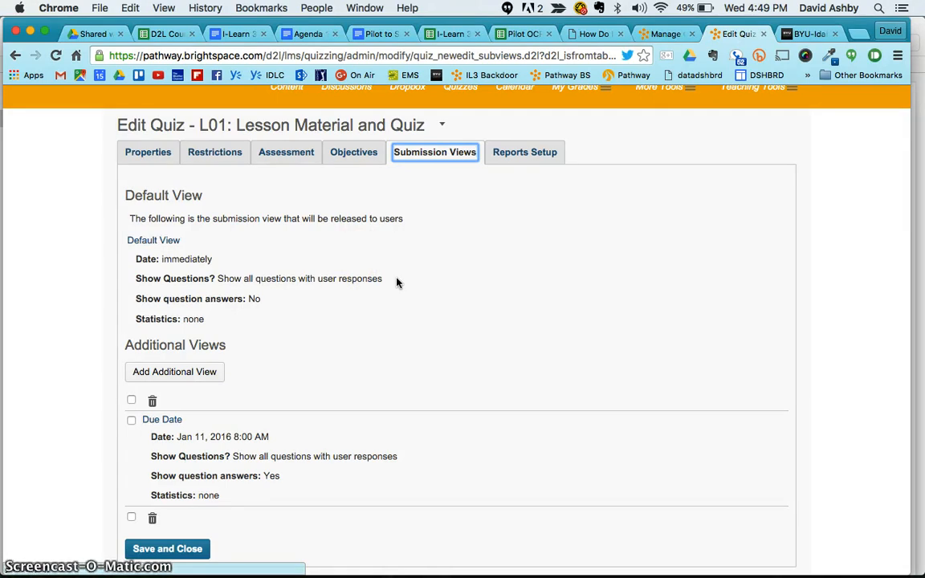
- Review L01's 18 quiz questions totalling 20 points, then view its Restrictions
left_click(148, 156)
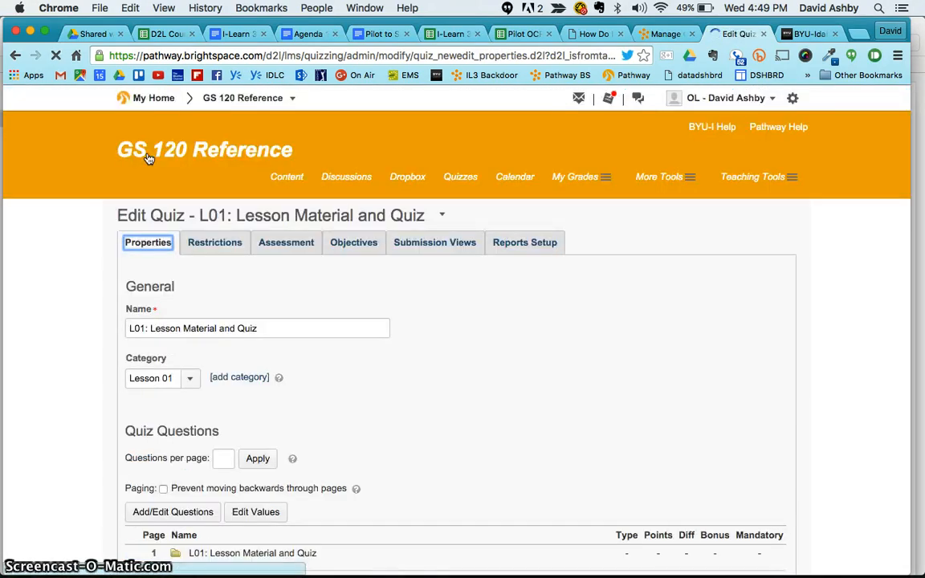
scroll(318, 305, "down", 5)
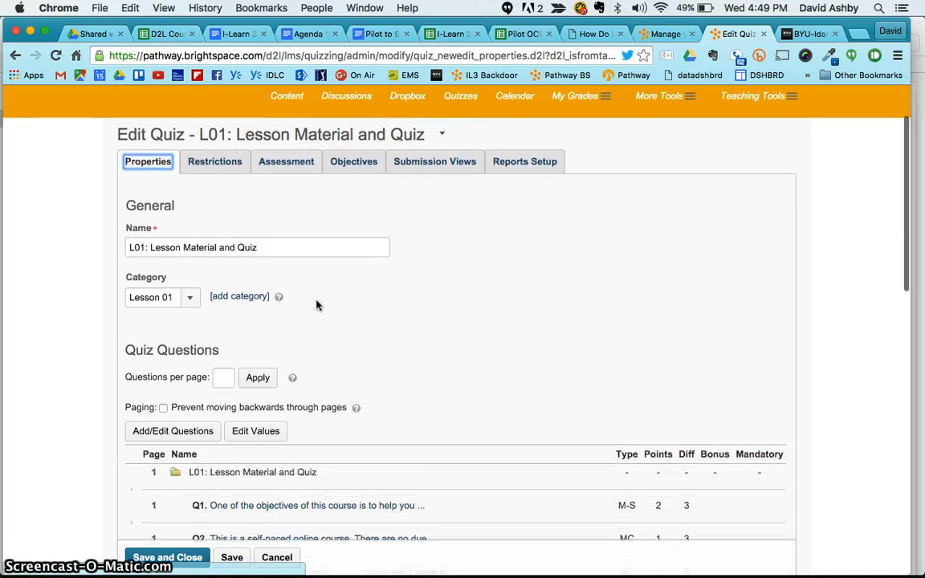
scroll(317, 305, "down", 12)
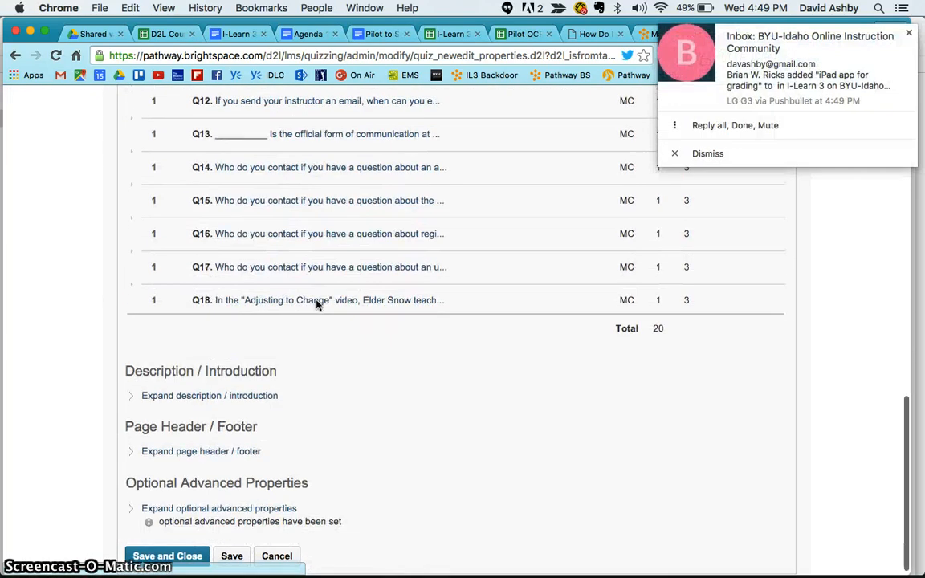
scroll(317, 305, "up", 15)
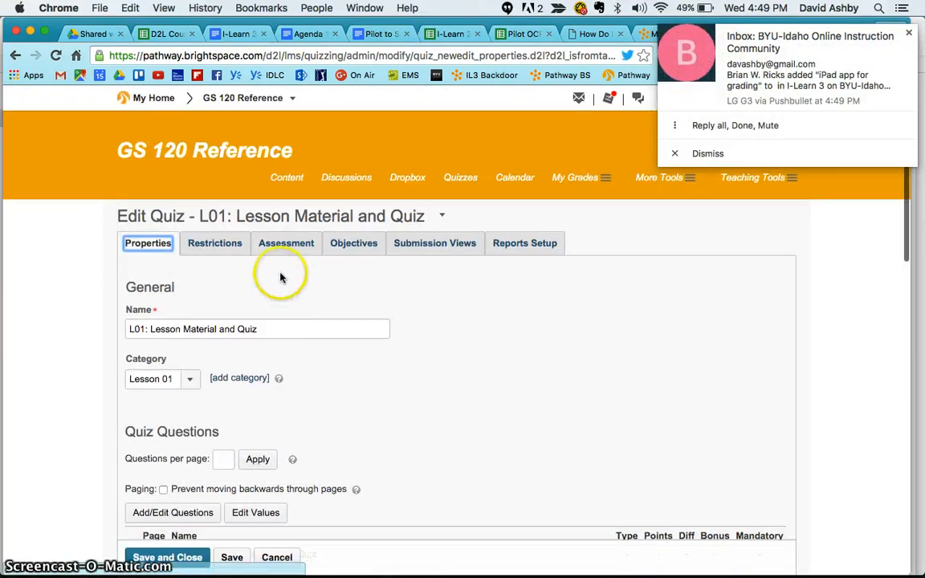
left_click(225, 244)
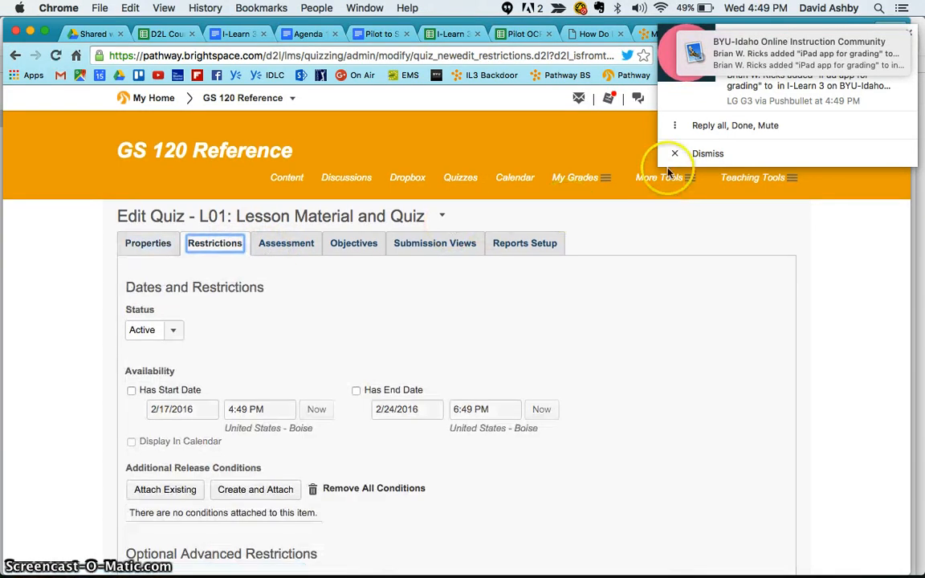
- Uncheck Has End Date in the L01 quiz restrictions and view its Assessment settings
scroll(386, 305, "down", 8)
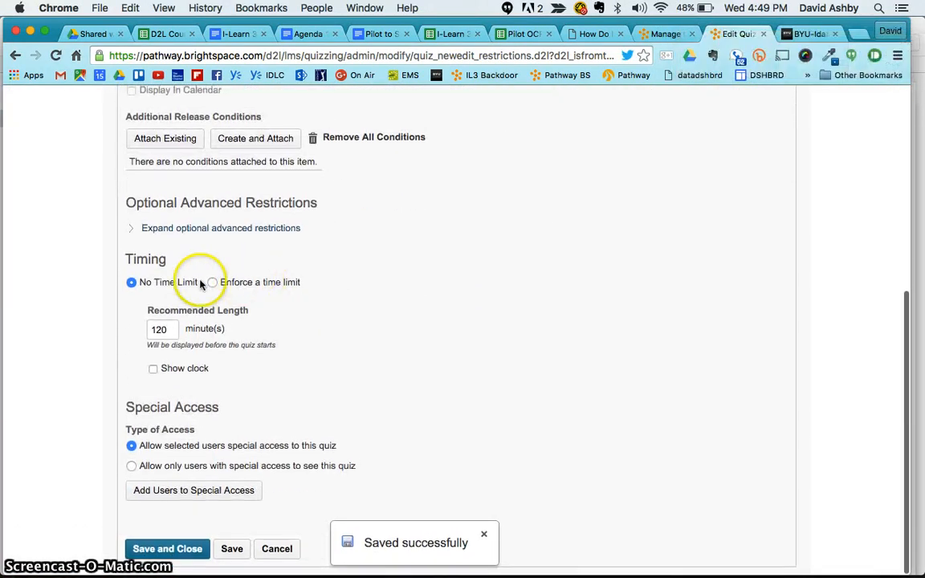
scroll(201, 378, "up", 5)
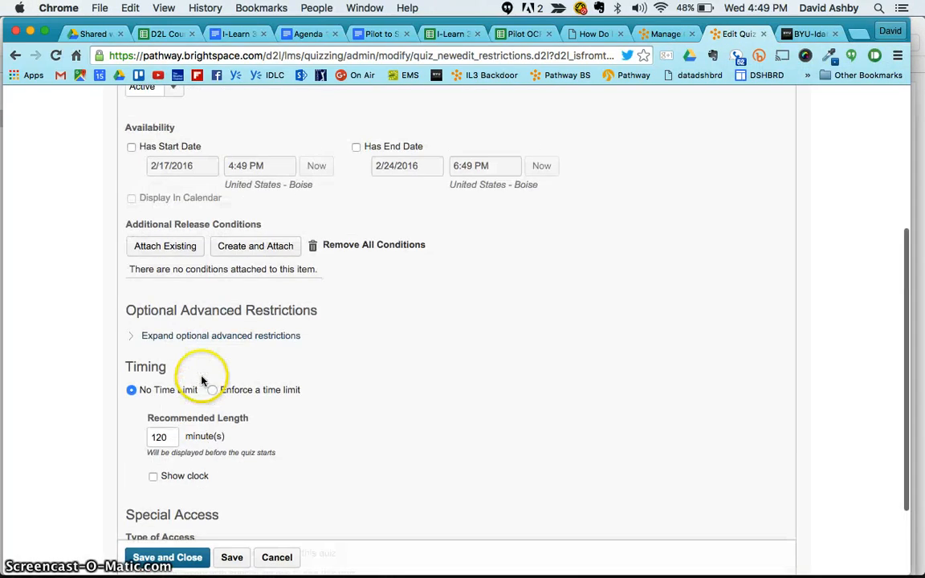
scroll(193, 473, "up", 2)
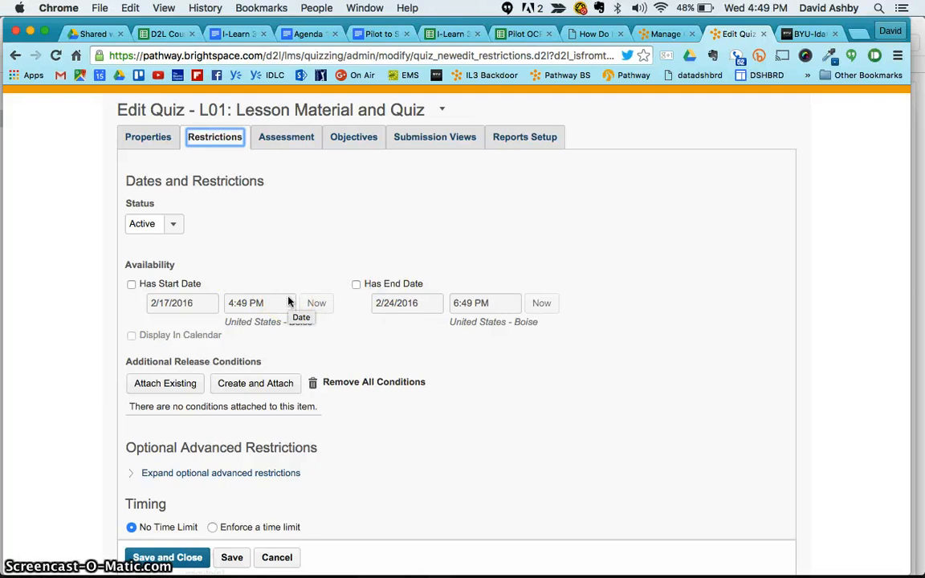
left_click(356, 286)
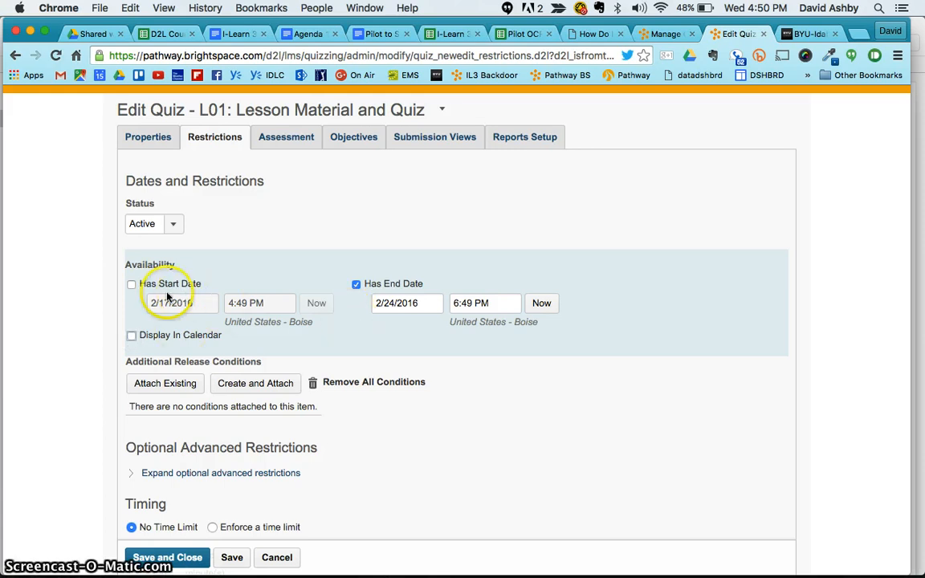
left_click(357, 285)
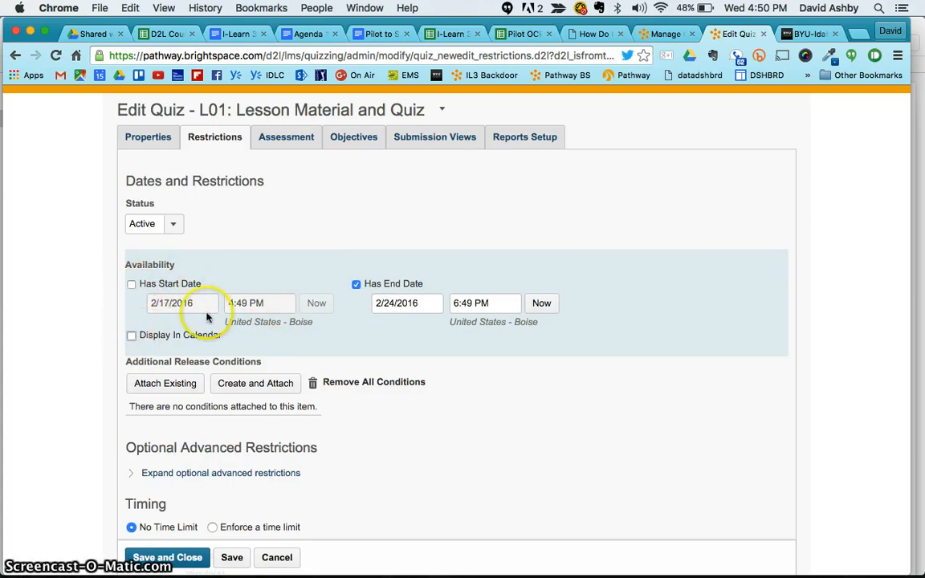
left_click(355, 284)
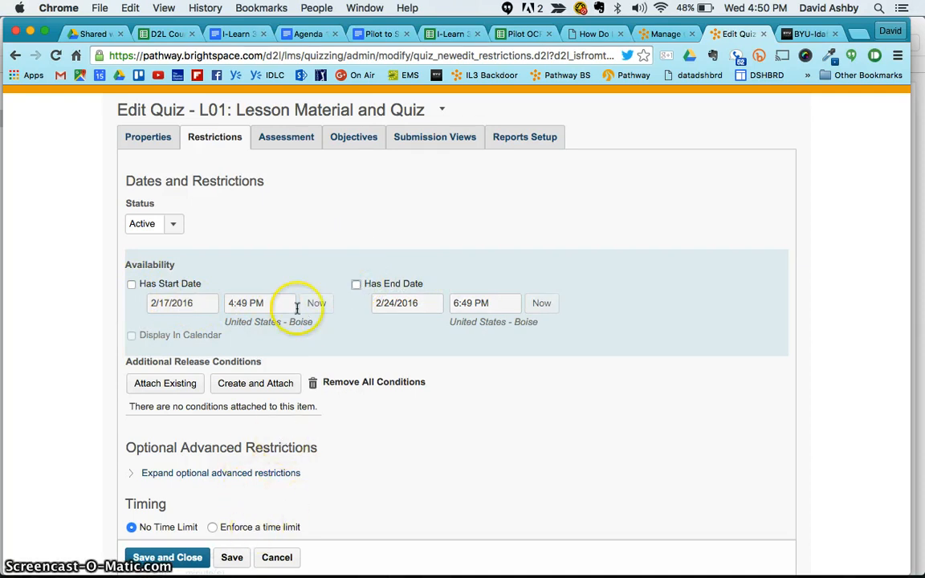
left_click(304, 141)
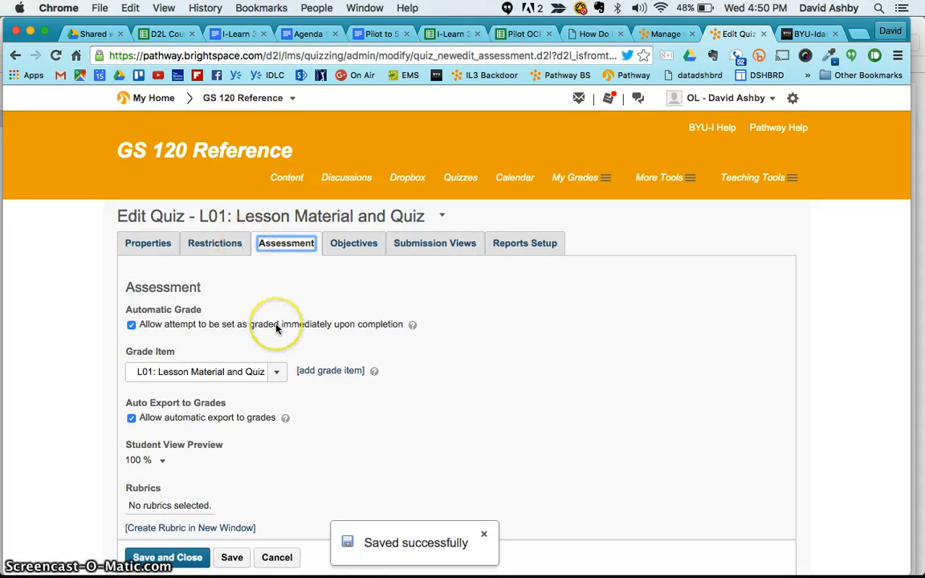
scroll(271, 326, "down", 5)
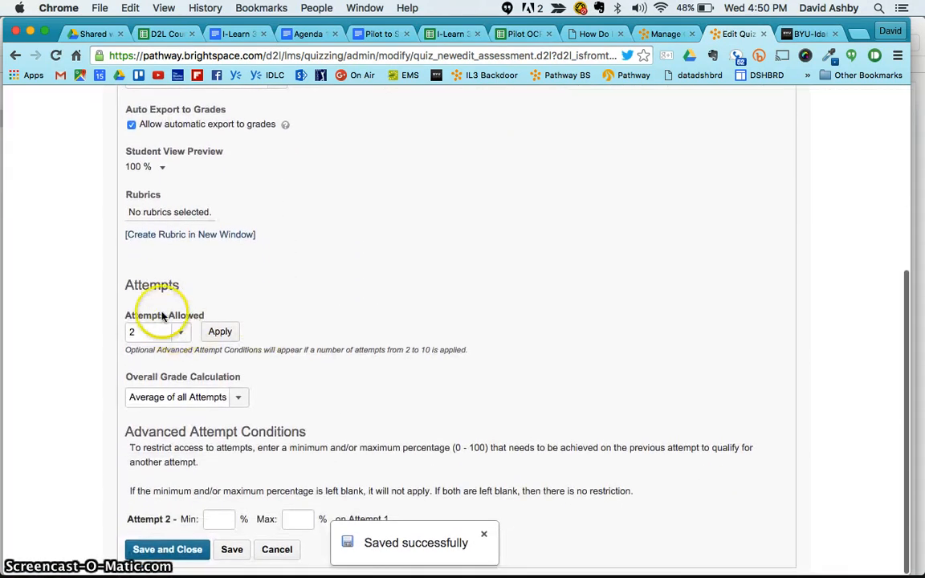
scroll(248, 242, "up", 4)
scroll(273, 152, "down", 4)
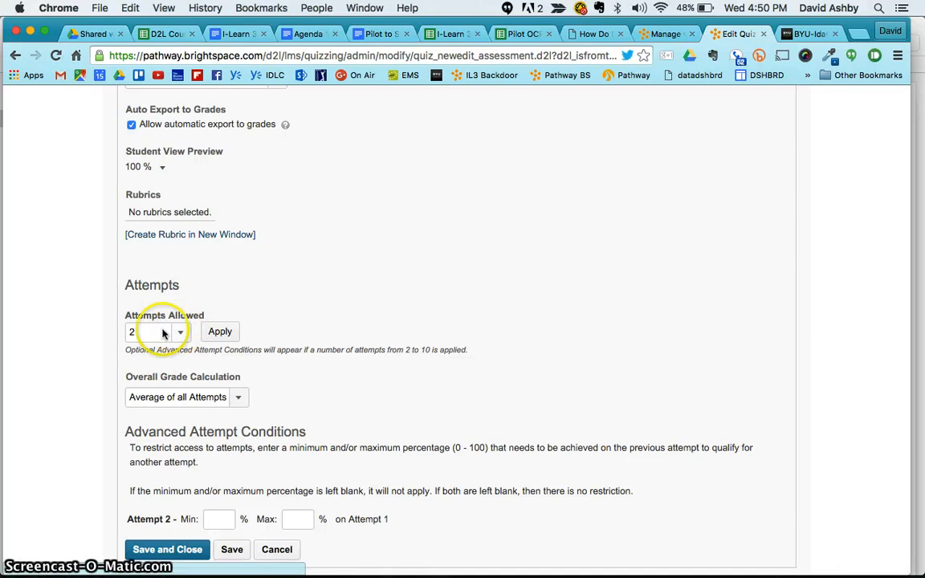
left_click(237, 401)
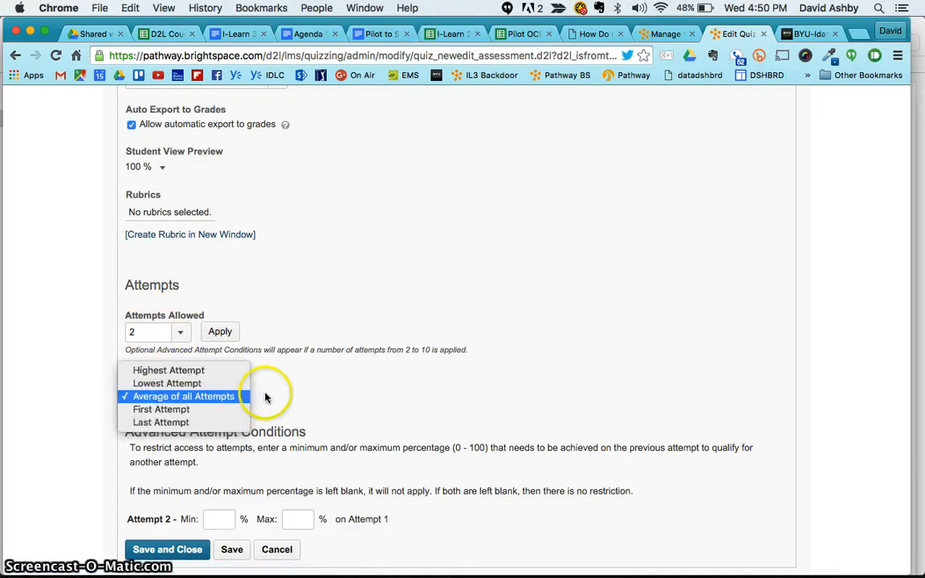
left_click(272, 393)
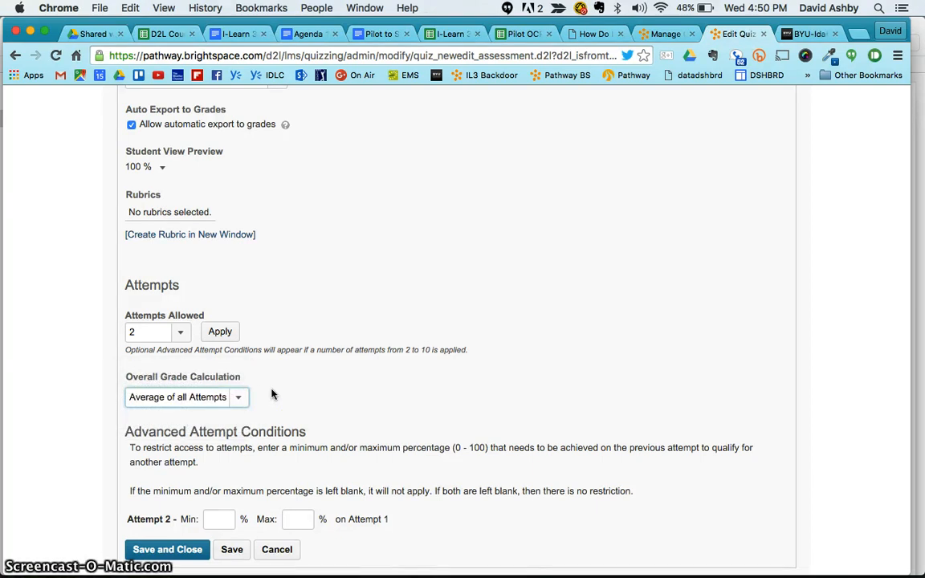
left_click(277, 450)
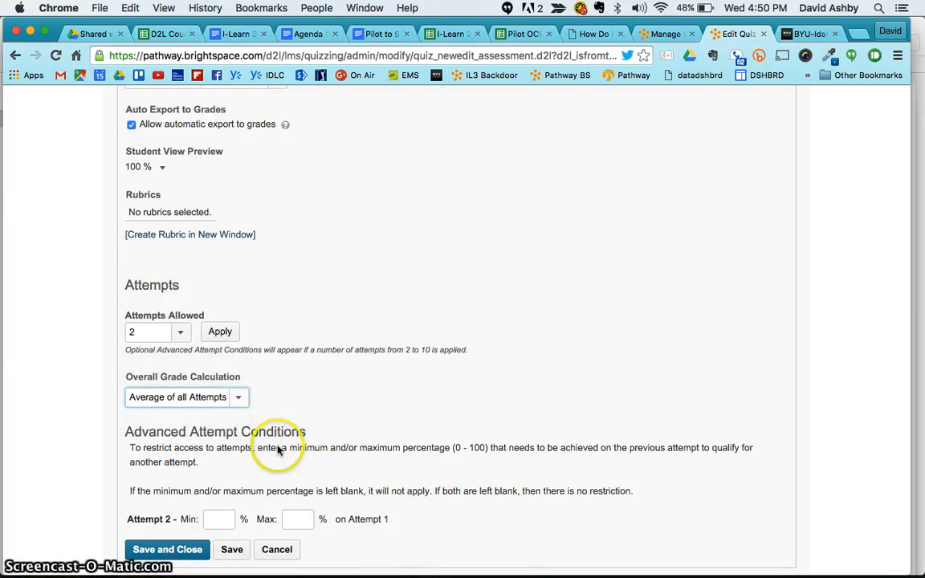
left_click(278, 550)
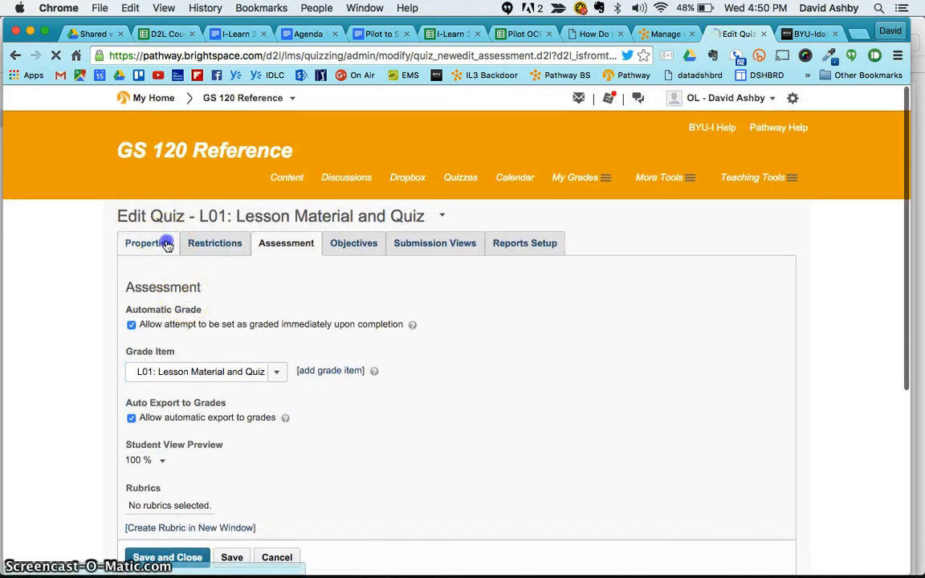
- Preview questions Q1 and Q3 from the L01 quiz's Properties question list, closing each preview
left_click(166, 244)
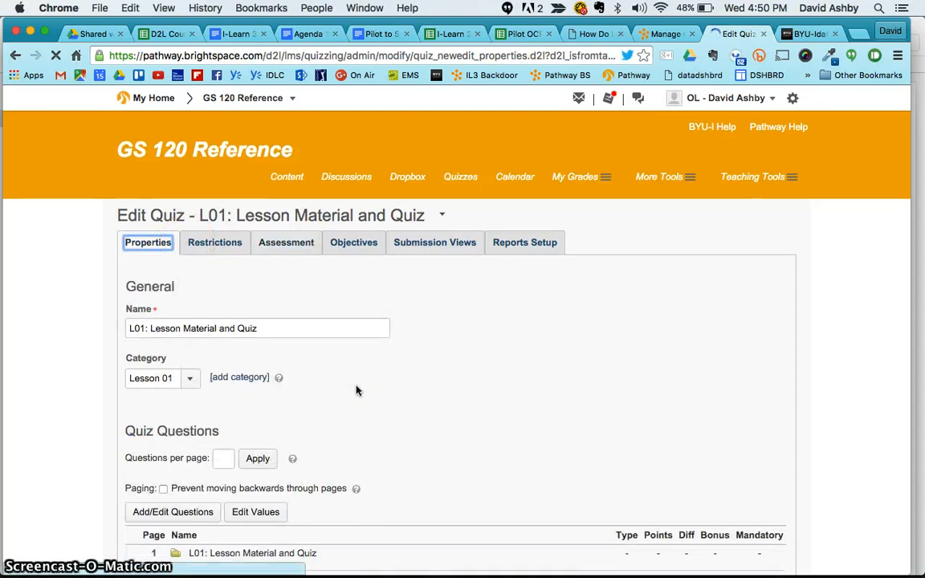
scroll(357, 391, "down", 5)
scroll(357, 391, "up", 2)
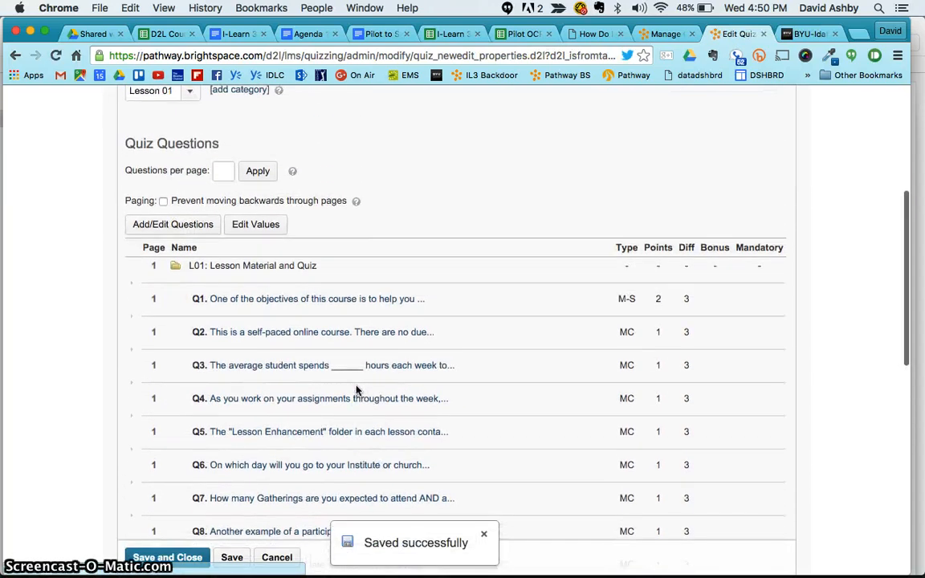
left_click(273, 300)
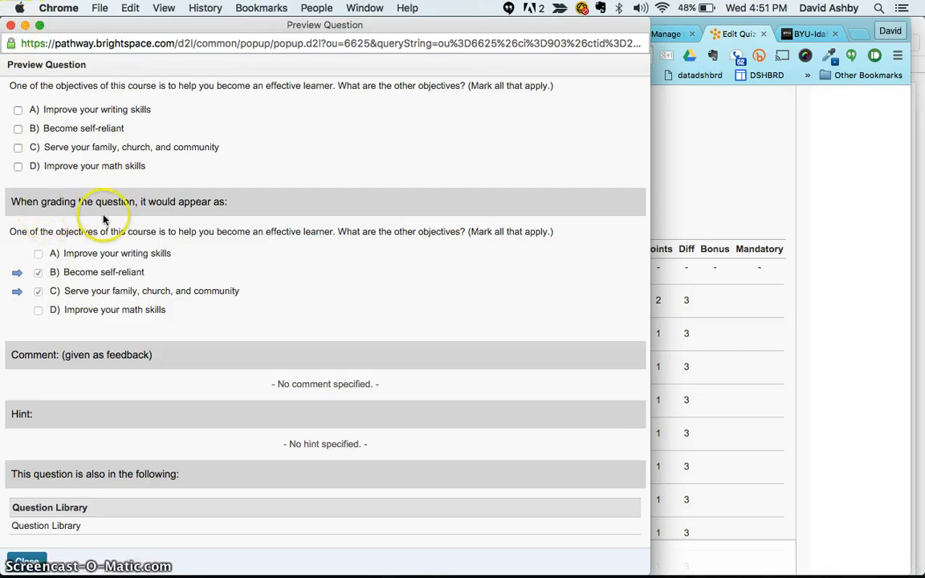
left_click(11, 25)
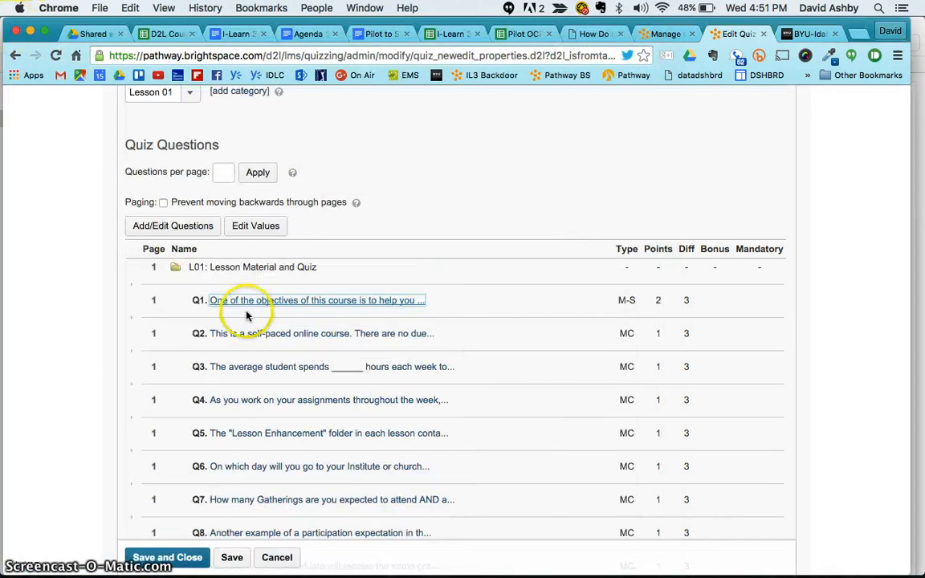
left_click(252, 368)
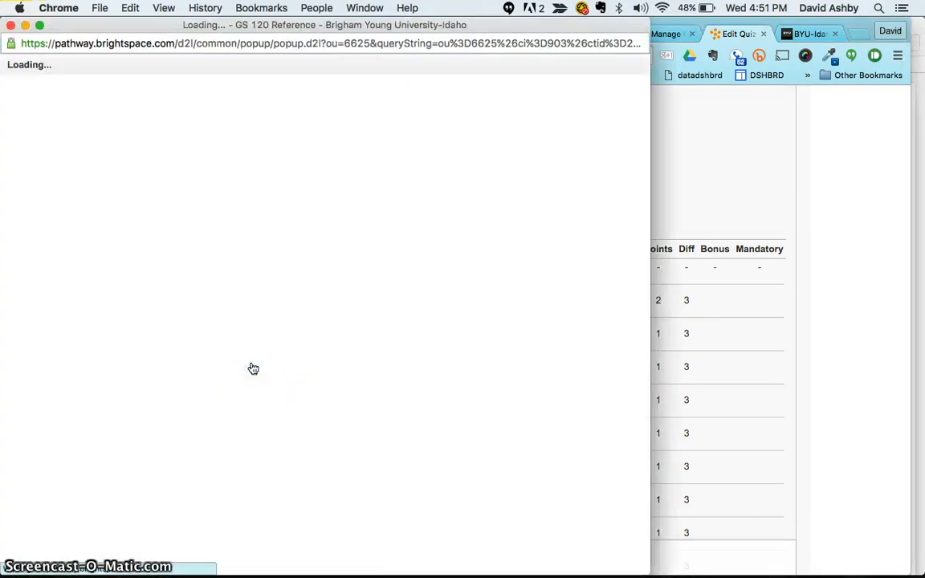
left_click(11, 25)
scroll(238, 325, "down", 3)
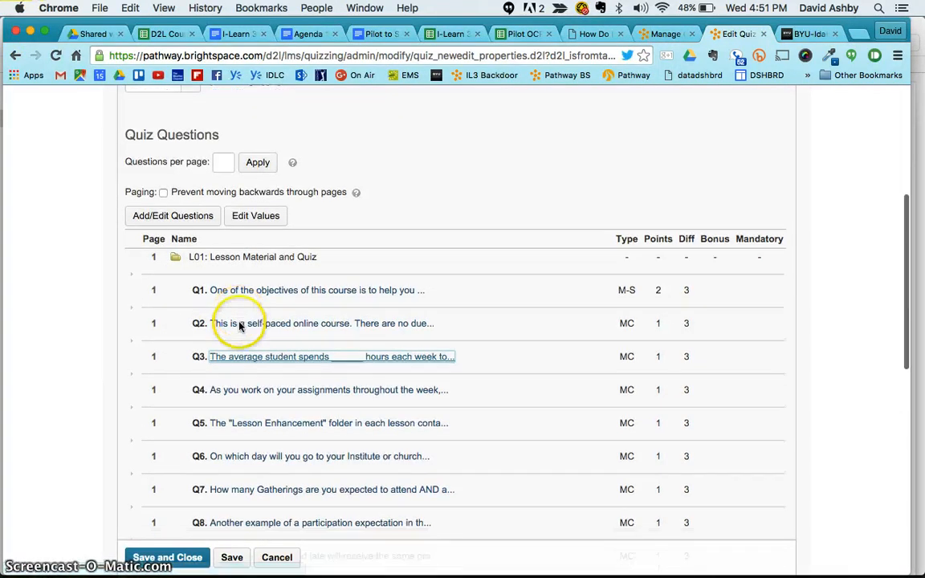
scroll(237, 336, "up", 10)
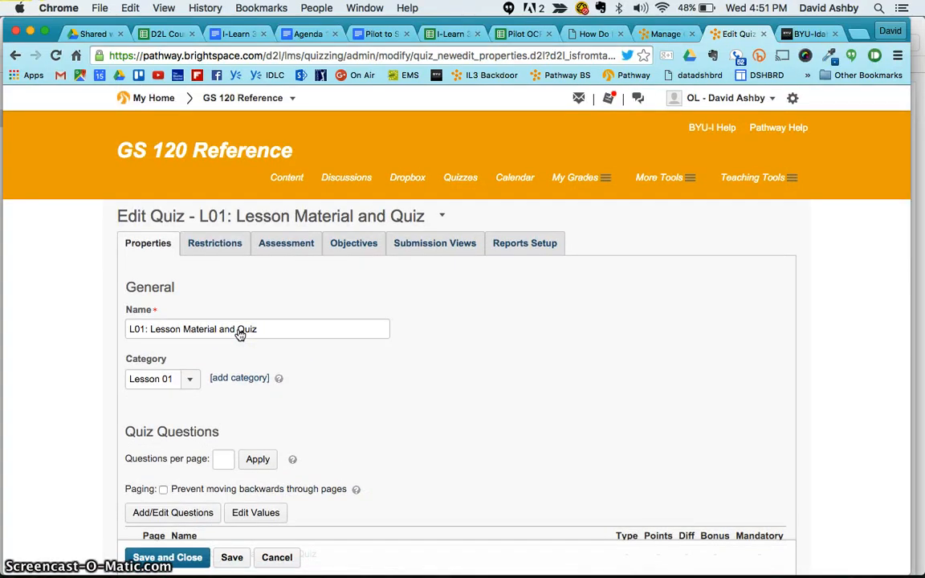
- Cancel out of the L01 quiz editor and scroll the category-grouped Manage Quizzes list
left_click(244, 327)
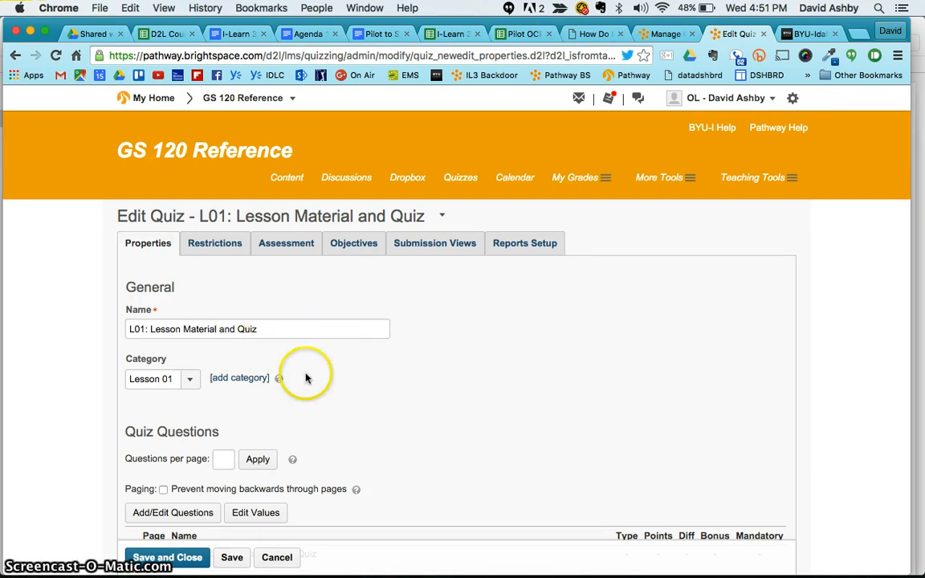
left_click(277, 557)
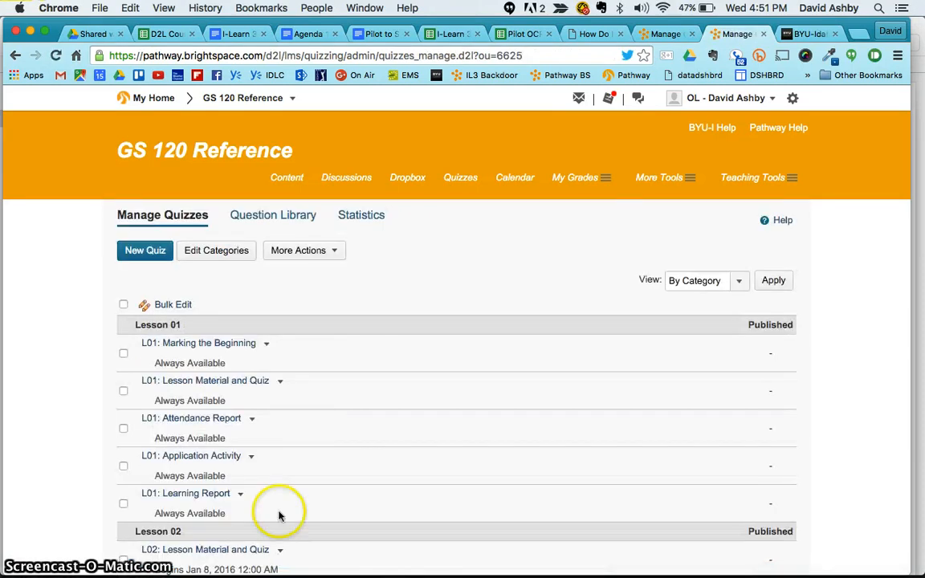
scroll(306, 422, "down", 5)
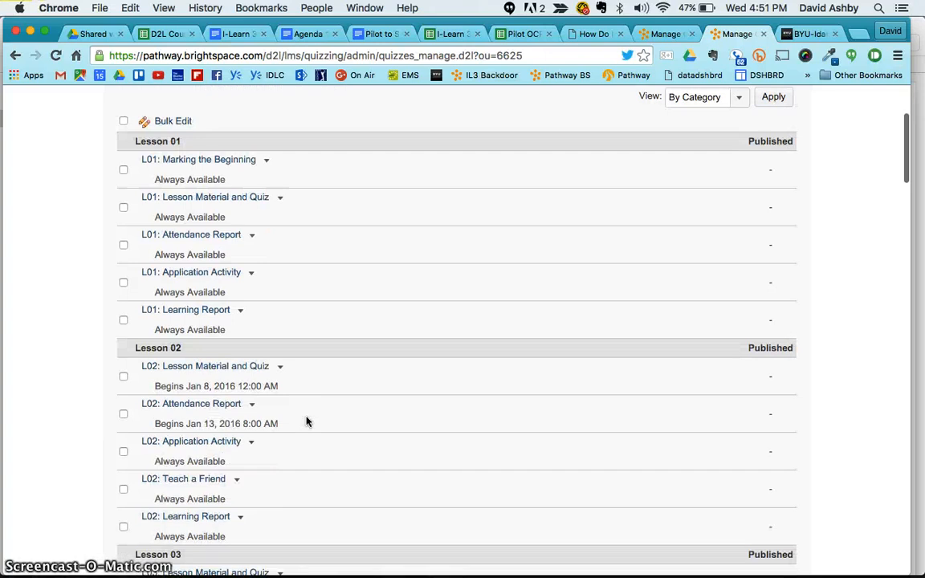
scroll(306, 421, "down", 8)
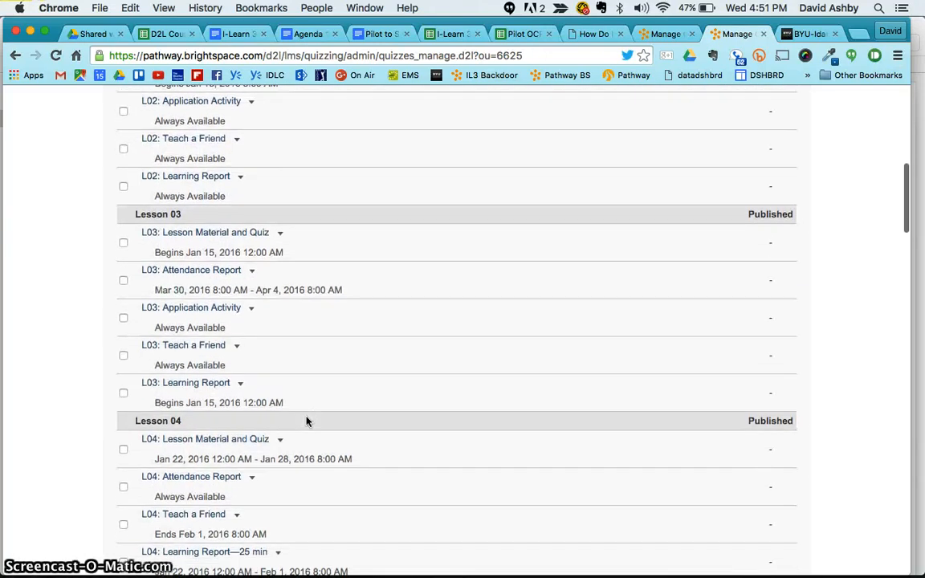
scroll(306, 421, "up", 13)
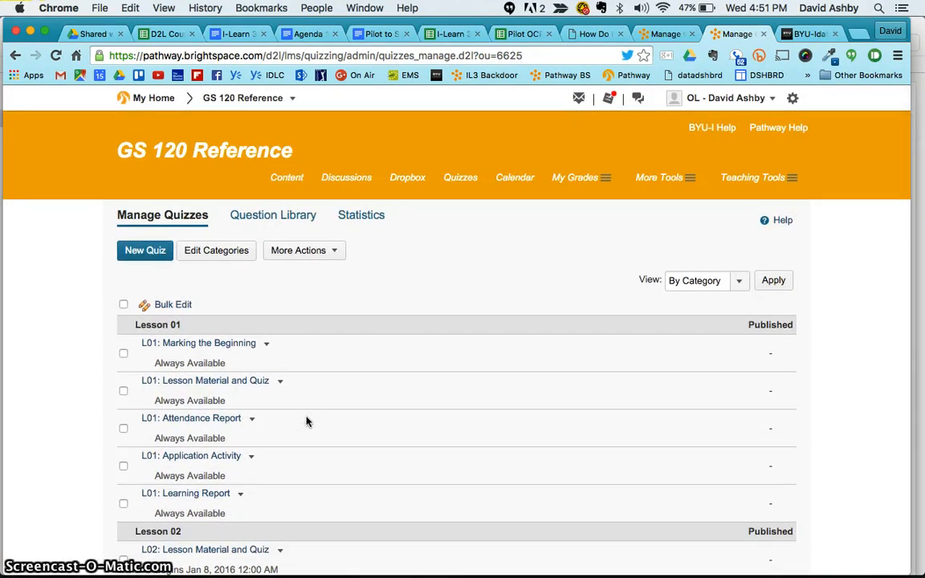
mouse_move(556, 567)
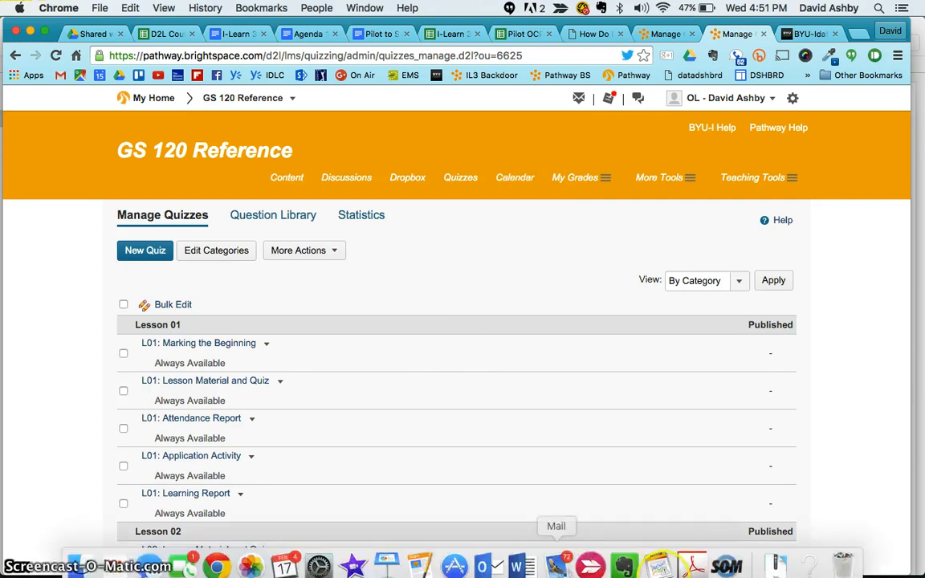